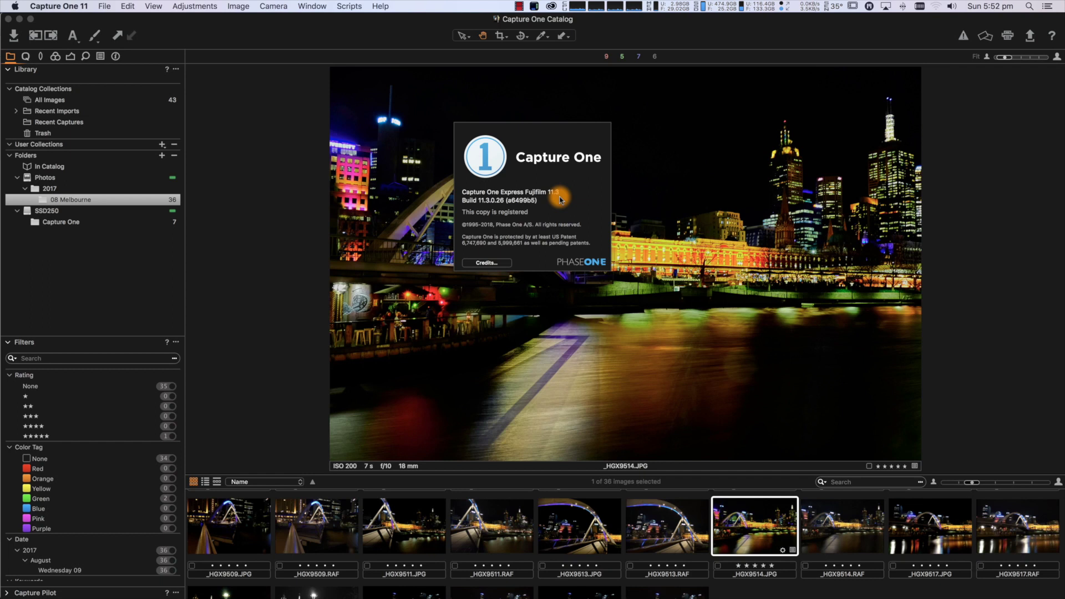
# Dismiss the About Capture One version dialog over the Melbourne night photo.
pyautogui.click(256, 214)
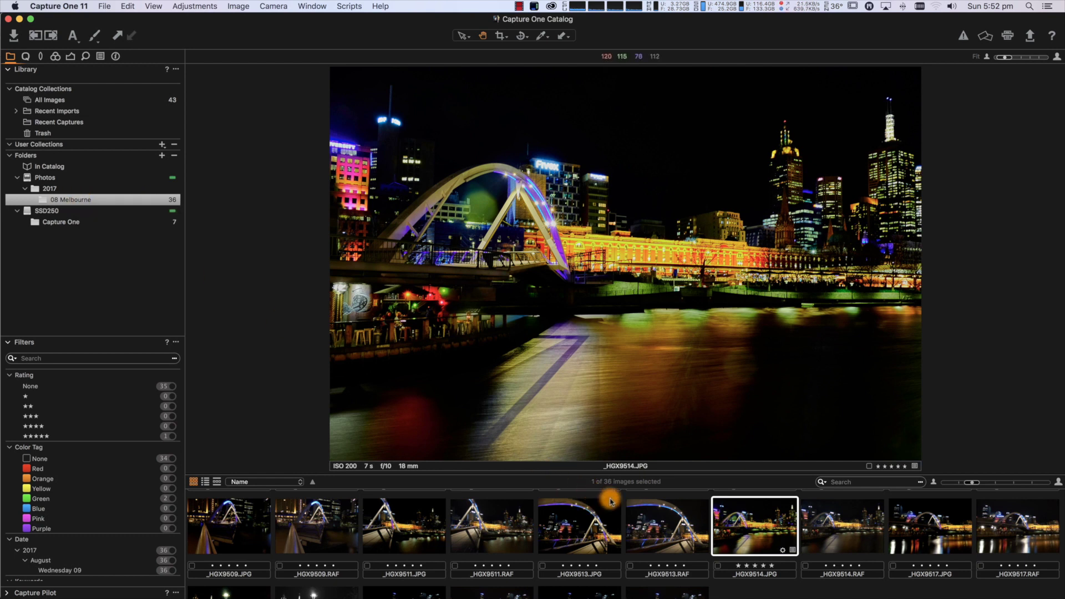
# Browse the _HGX9513 RAF and JPG bridge shots, then return to _HGX9514.JPG.
pyautogui.click(662, 510)
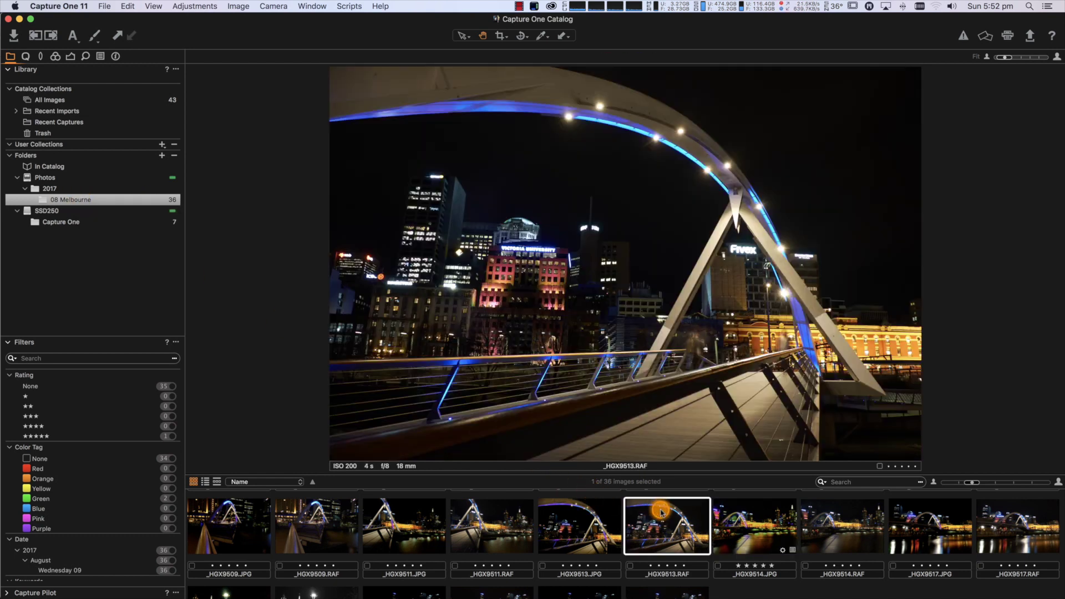
pyautogui.click(776, 520)
pyautogui.click(604, 529)
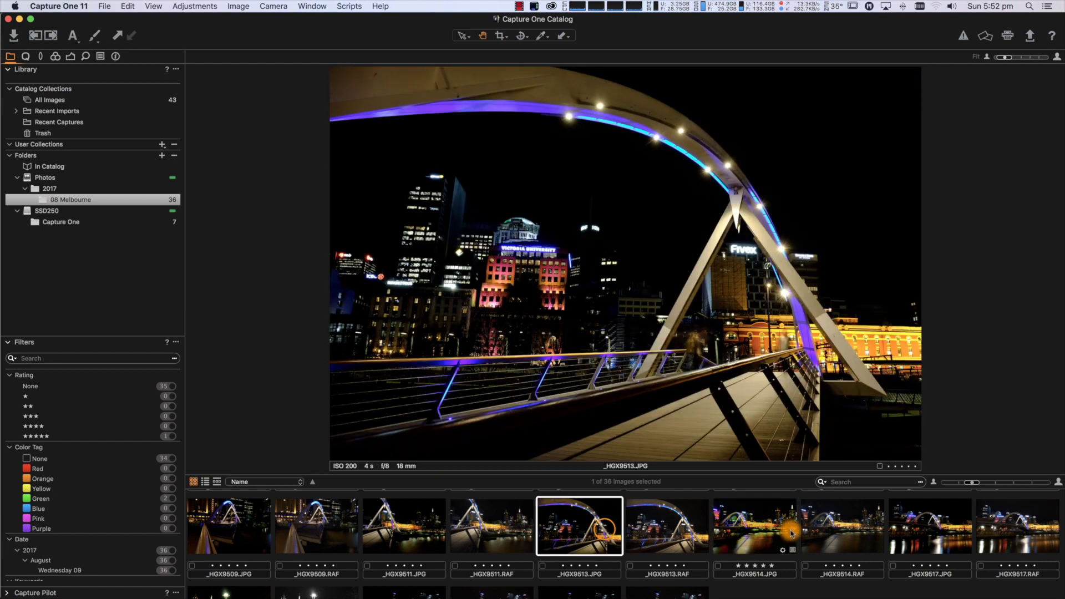
pyautogui.click(791, 531)
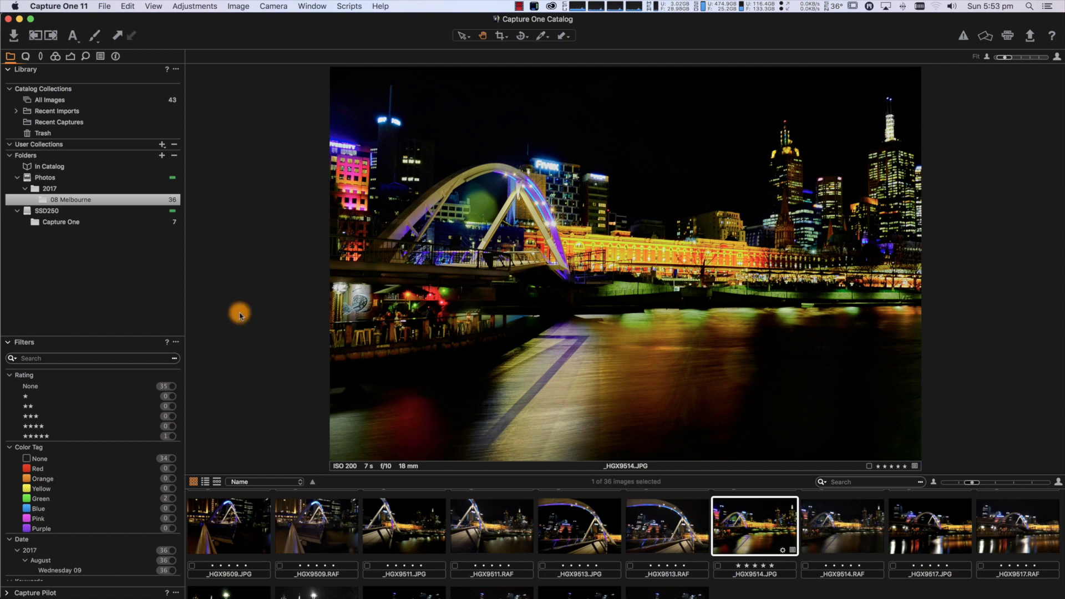
# Open the SSD250 Capture One folder, brighten _HGX2888.RAF's exposure, then view _HGX2883.RAF.
pyautogui.click(103, 224)
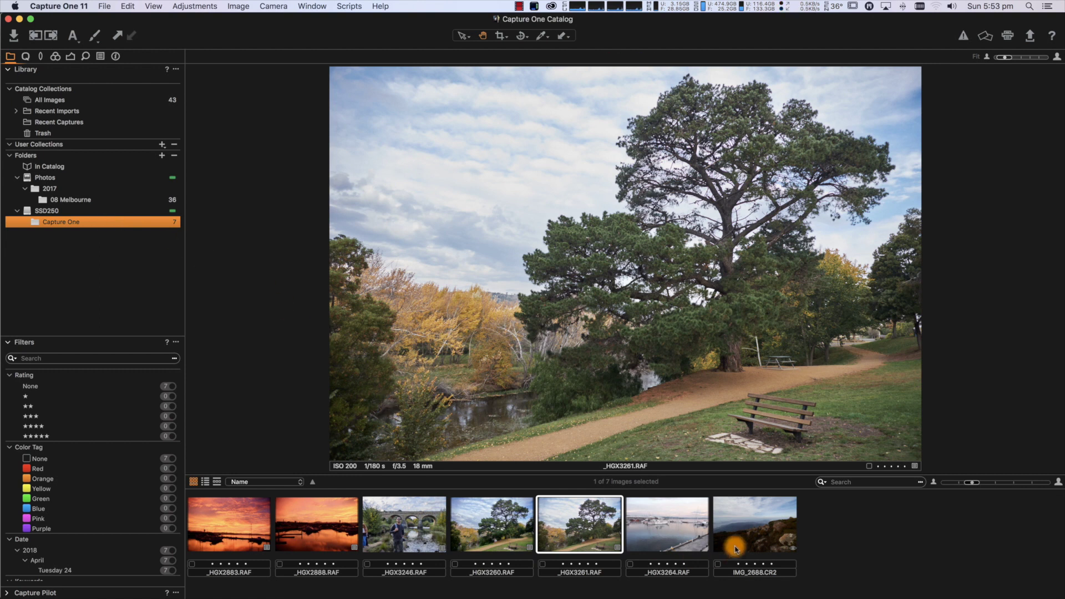
pyautogui.click(755, 535)
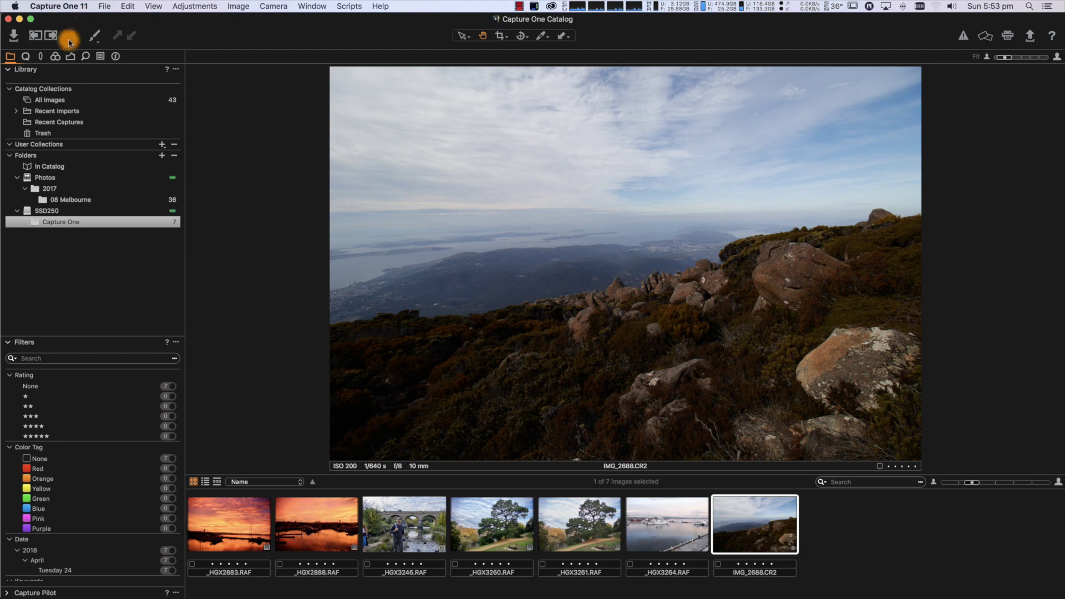
pyautogui.click(25, 57)
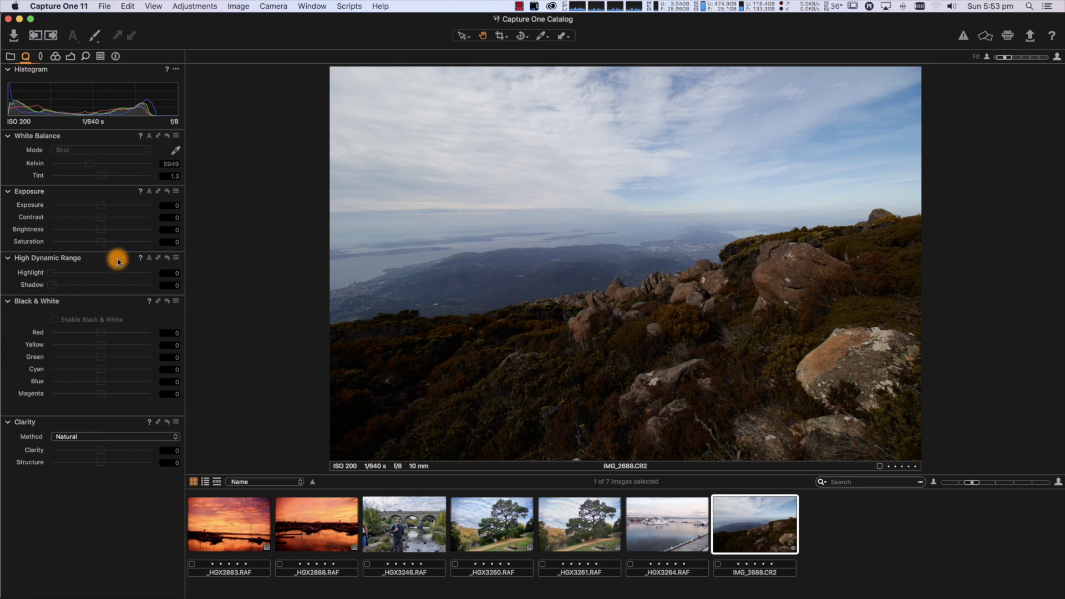
pyautogui.click(319, 527)
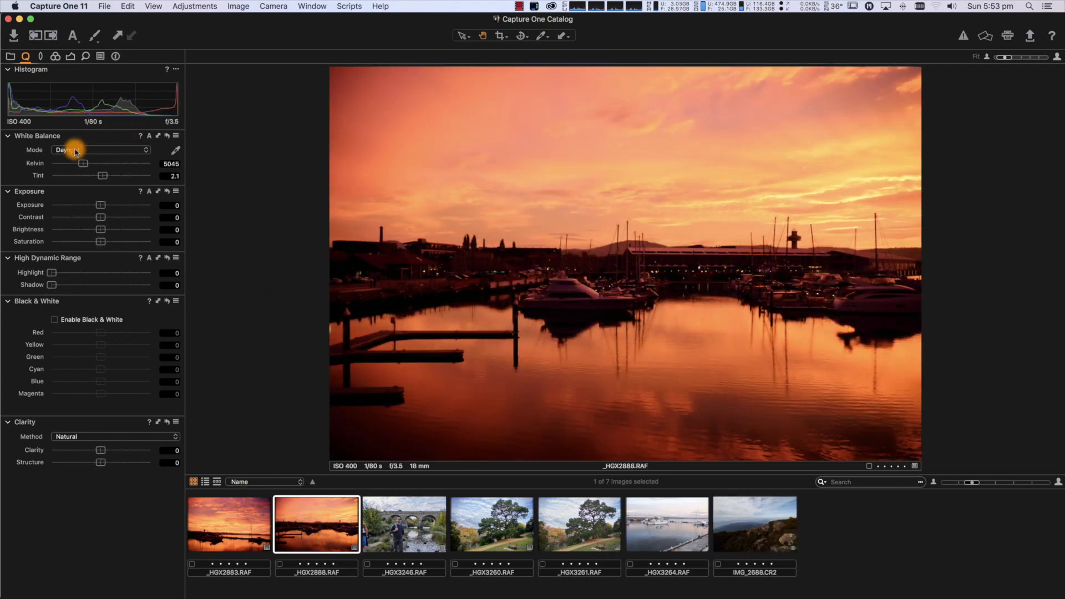
pyautogui.moveTo(100, 204)
pyautogui.mouseDown()
pyautogui.moveTo(116, 204)
pyautogui.moveTo(101, 205)
pyautogui.mouseUp()
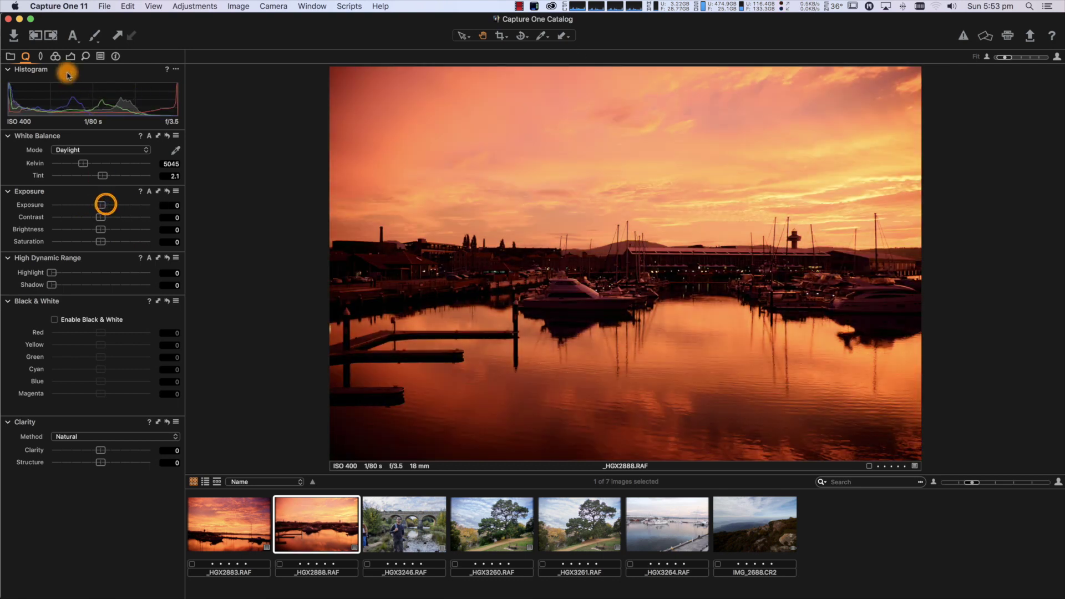
pyautogui.click(11, 56)
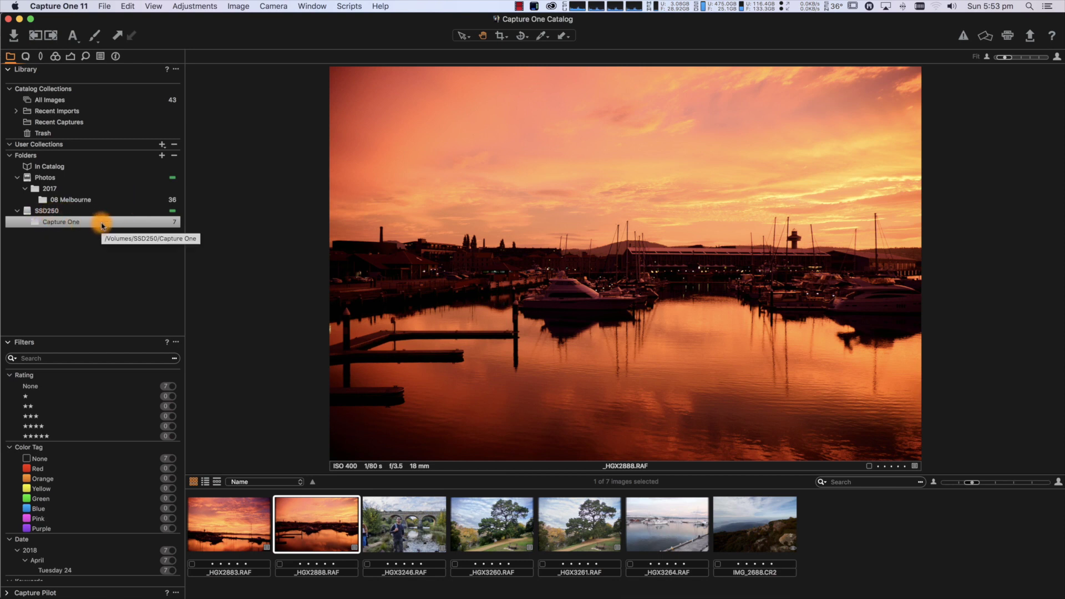
pyautogui.click(233, 520)
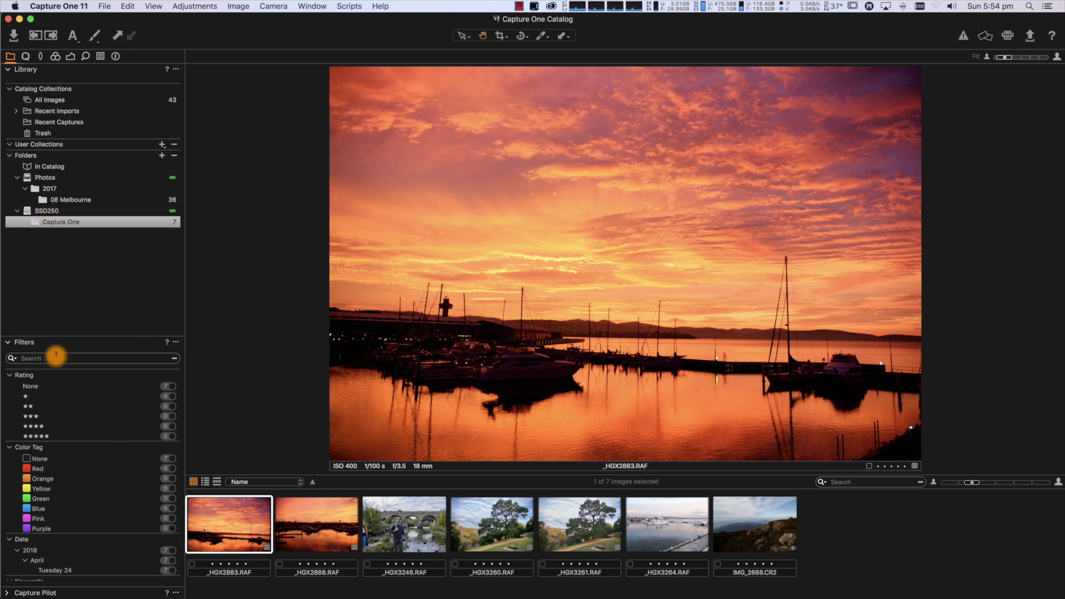
pyautogui.scroll(-1, 81, 403)
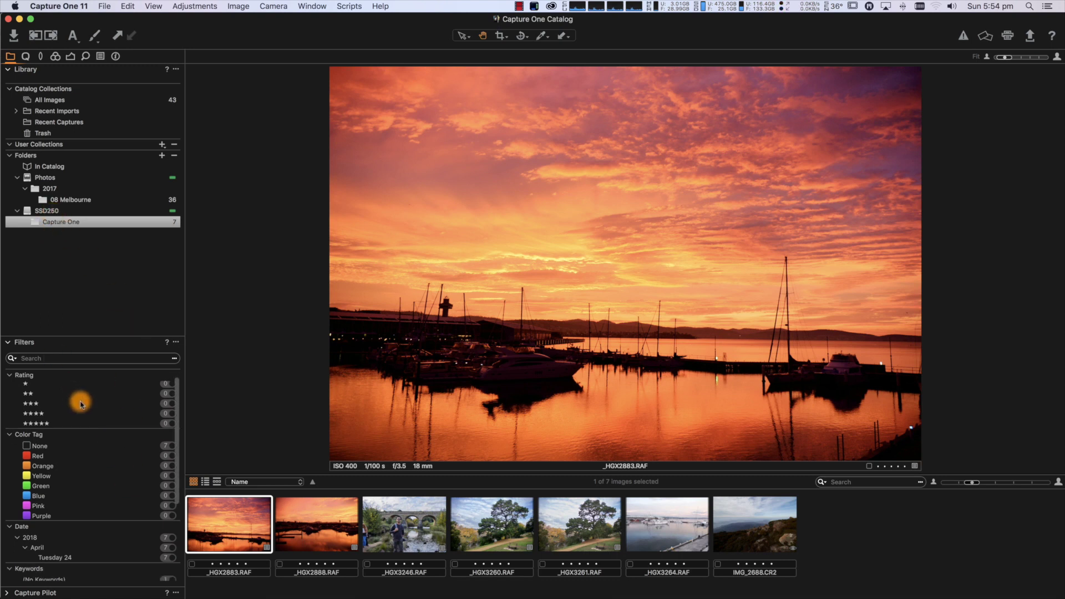
pyautogui.scroll(-2, 81, 404)
pyautogui.scroll(-3, 81, 404)
pyautogui.scroll(-3, 81, 404)
pyautogui.scroll(3, 81, 404)
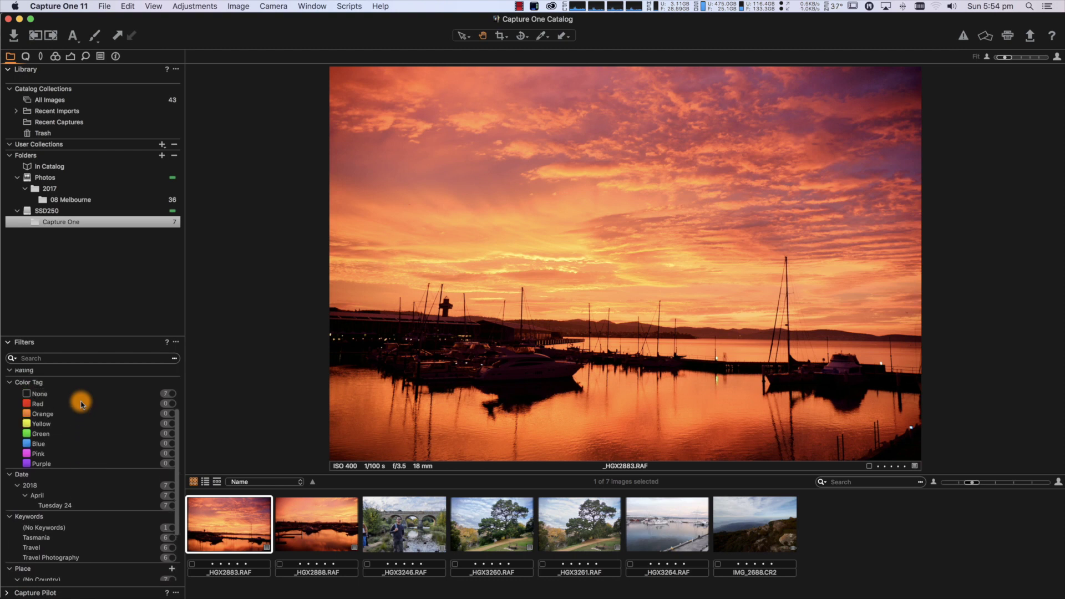
pyautogui.scroll(2, 81, 403)
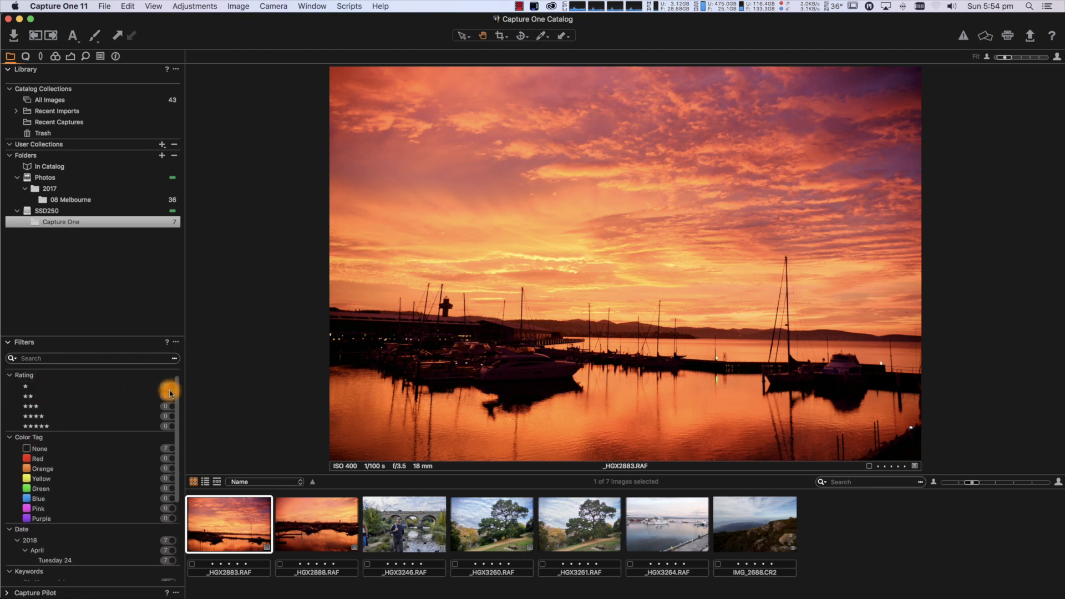
pyautogui.scroll(-2, 102, 438)
pyautogui.scroll(-2, 103, 438)
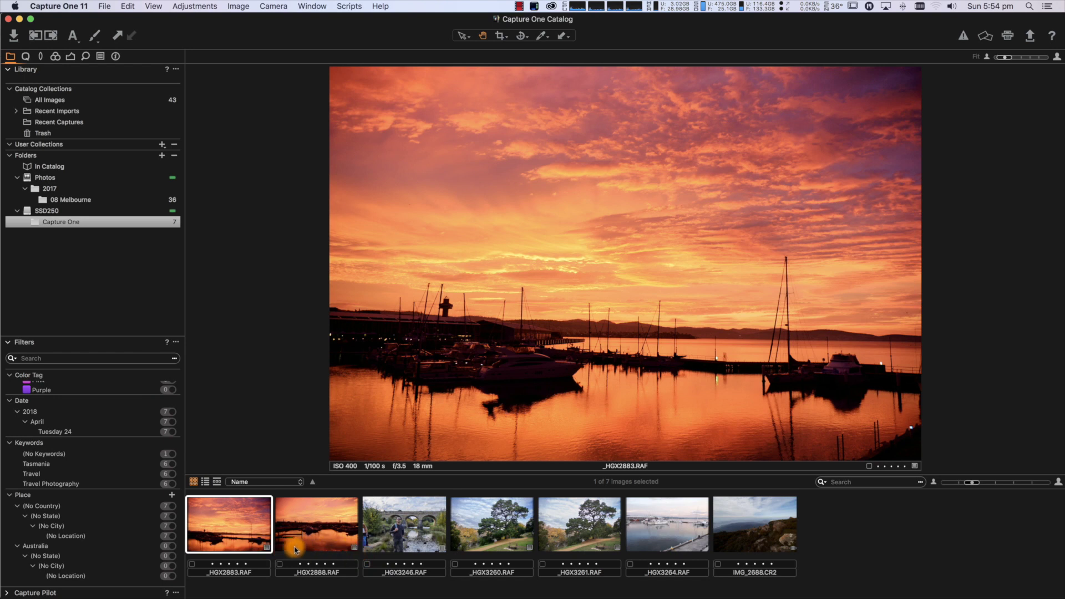
# Toggle the Travel keyword filter in the Filters panel.
pyautogui.click(43, 465)
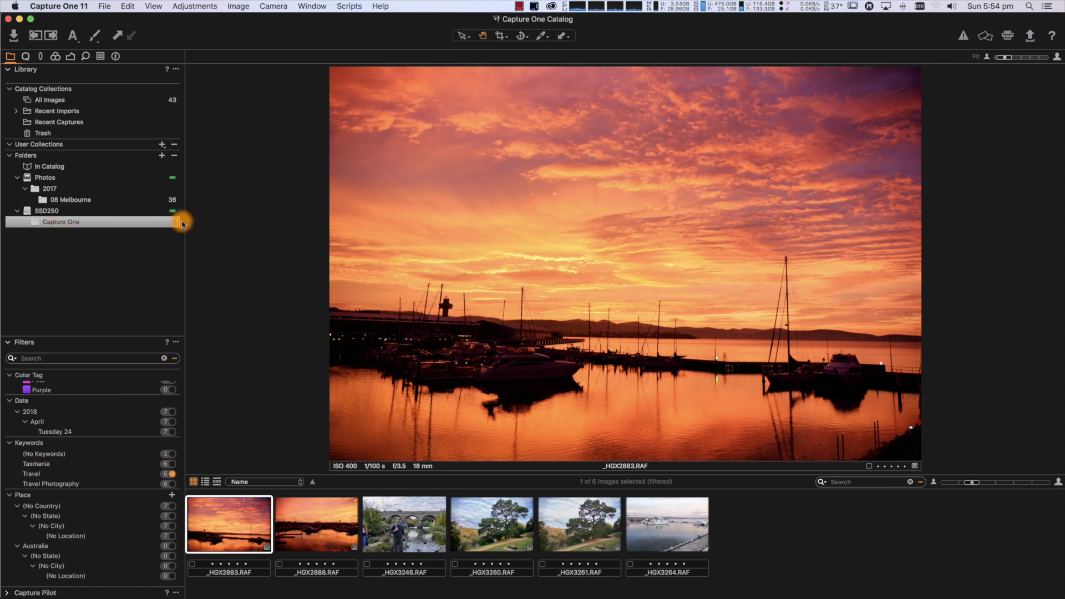
# Switch to All Images and apply the Melbourne, then Travel, keyword filters.
pyautogui.click(47, 99)
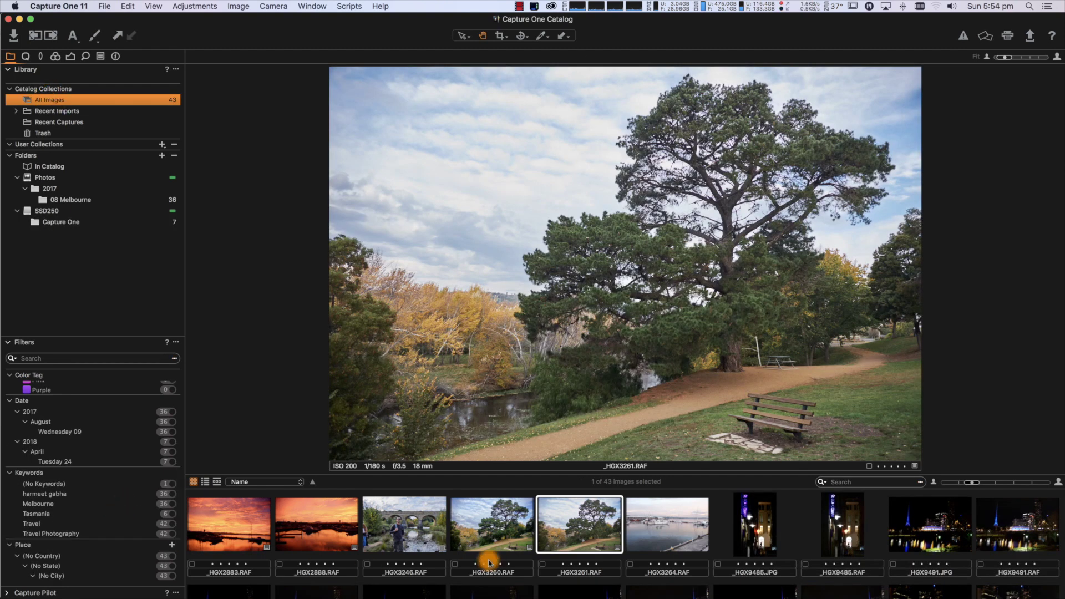
pyautogui.scroll(-3, 489, 563)
pyautogui.scroll(-3, 490, 563)
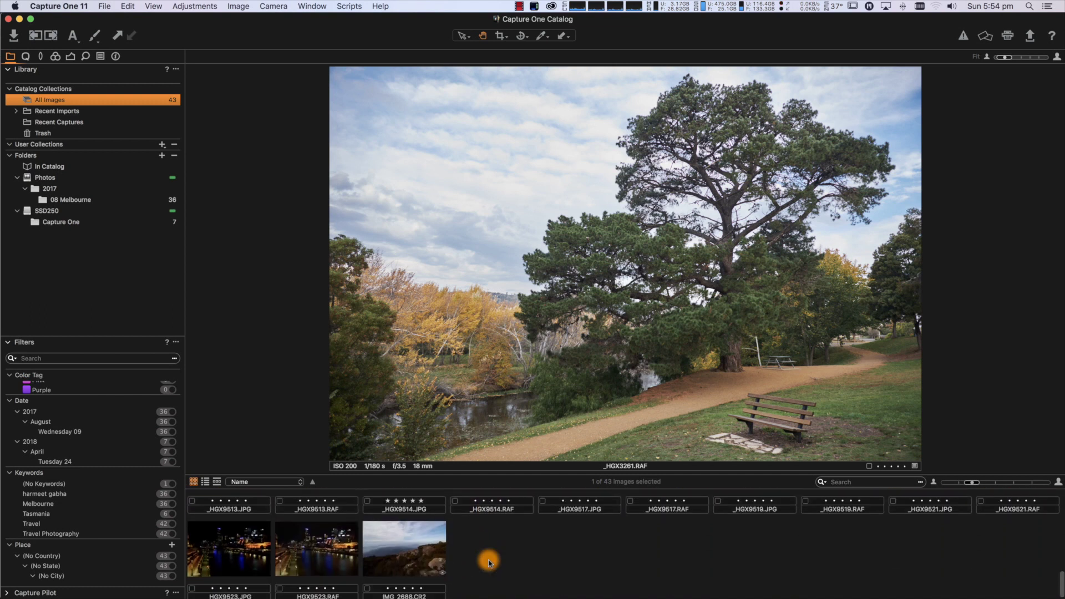
pyautogui.scroll(2, 489, 563)
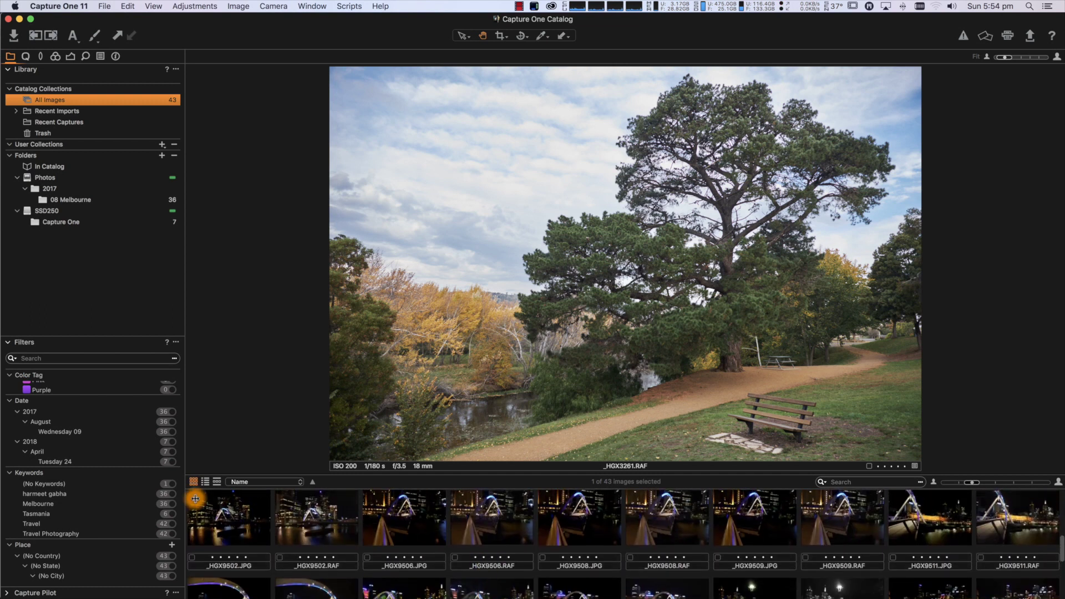
pyautogui.click(41, 505)
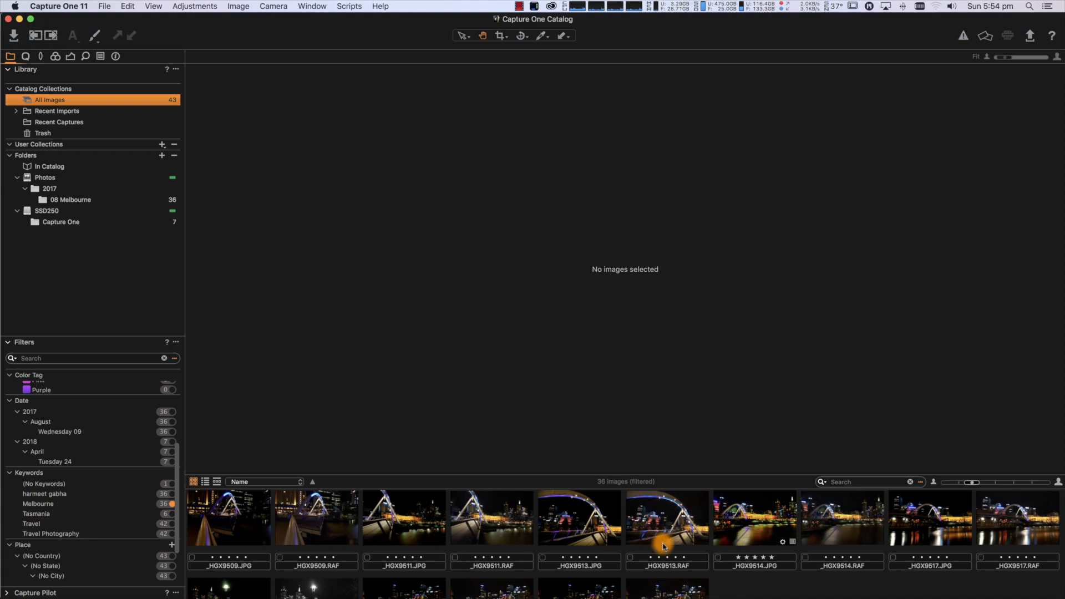
pyautogui.scroll(-3, 664, 545)
pyautogui.scroll(2, 663, 545)
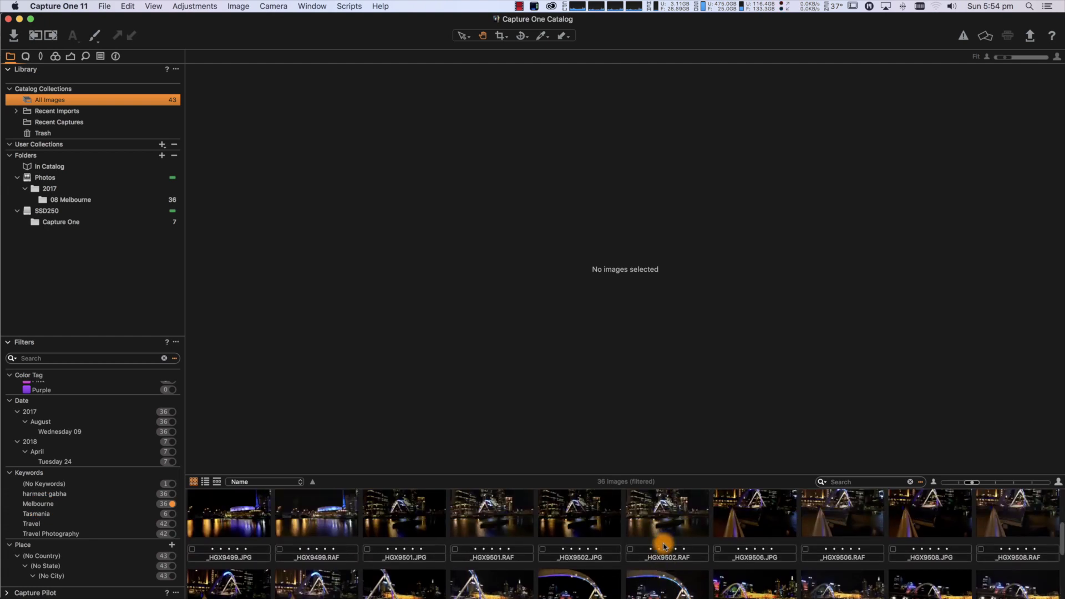
pyautogui.scroll(3, 664, 545)
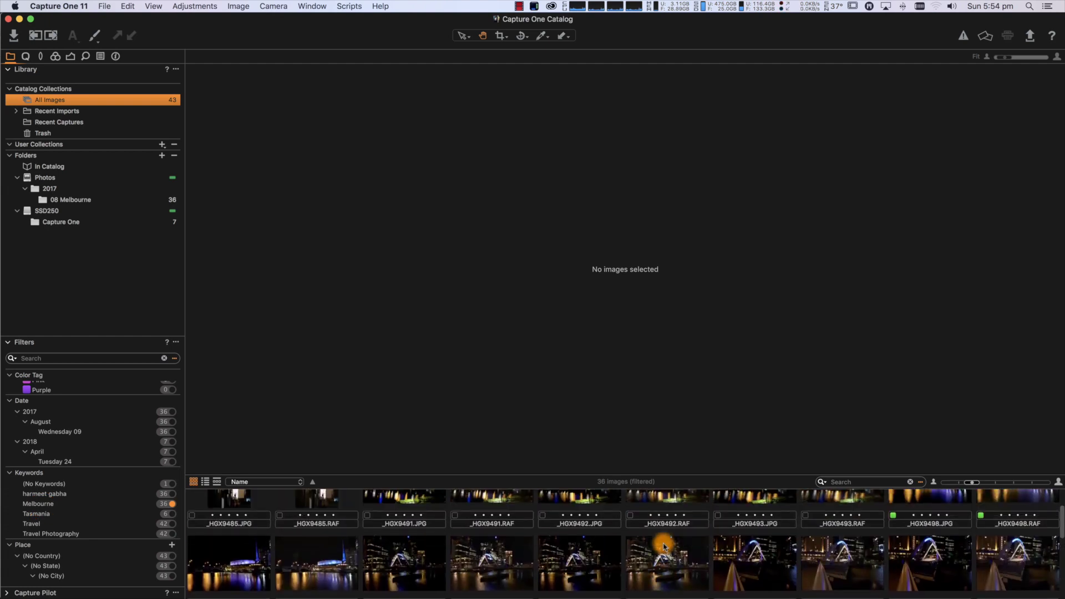
pyautogui.click(90, 526)
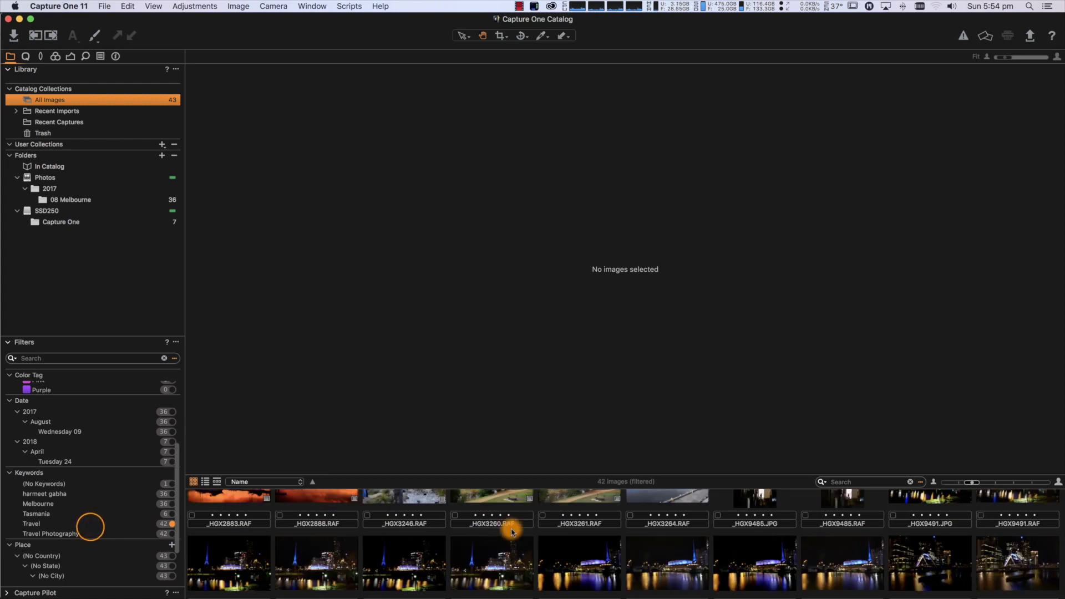
pyautogui.scroll(2, 509, 529)
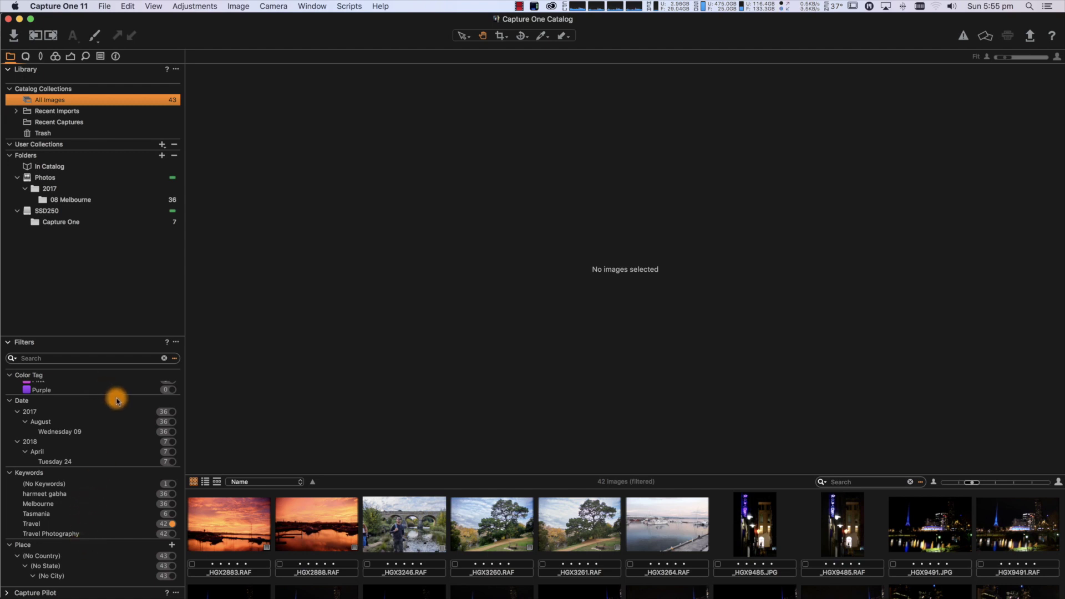
pyautogui.scroll(5, 116, 402)
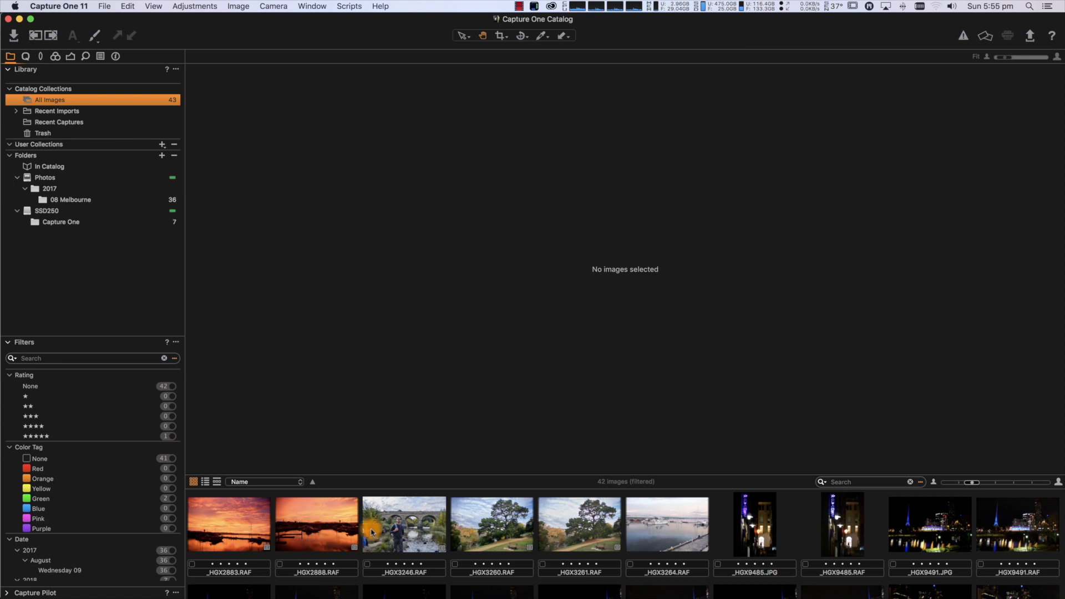
# Reset exposure, highlight, clarity and shadow adjustments on tree photo _HGX3260.RAF.
pyautogui.click(498, 531)
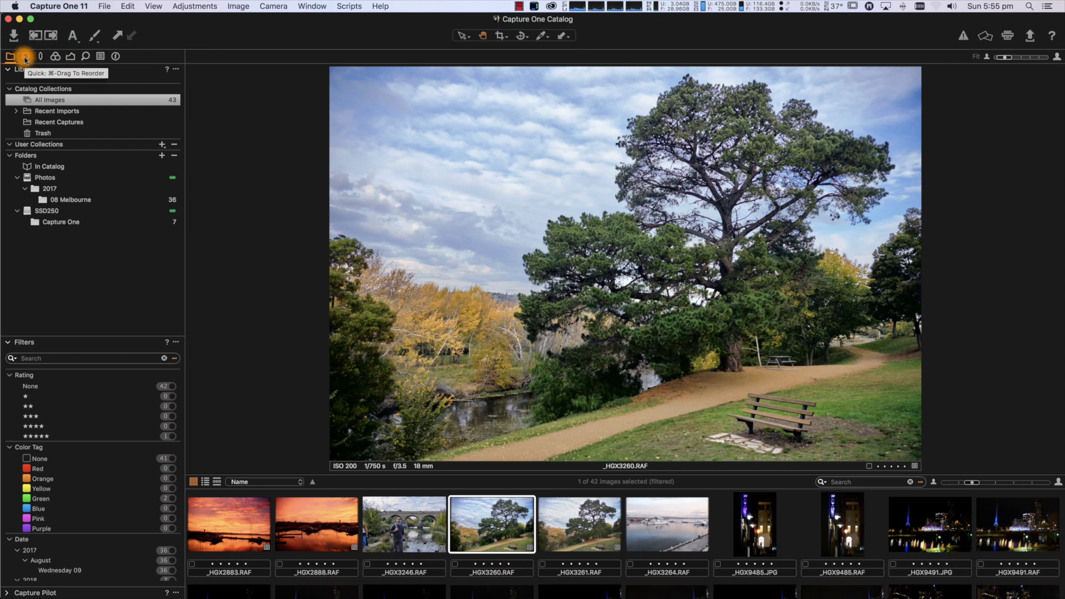
pyautogui.click(25, 58)
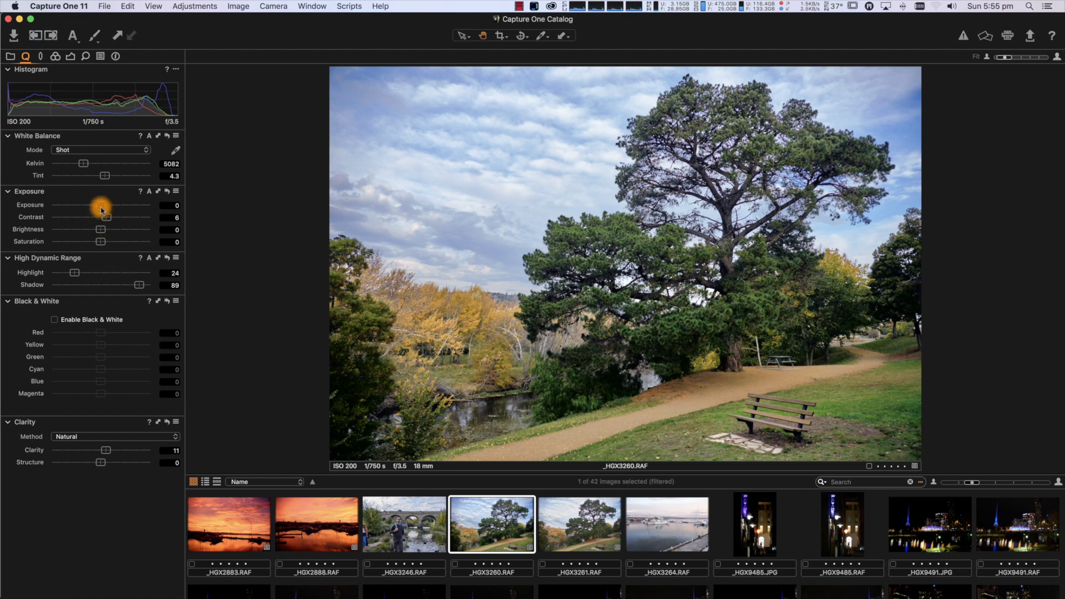
pyautogui.click(166, 192)
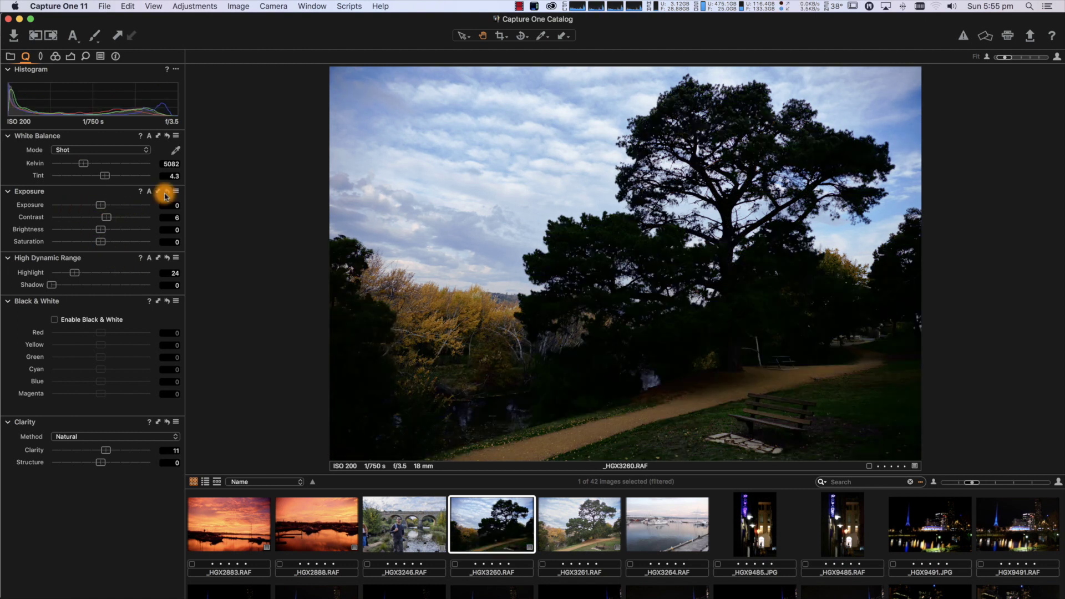
pyautogui.click(167, 258)
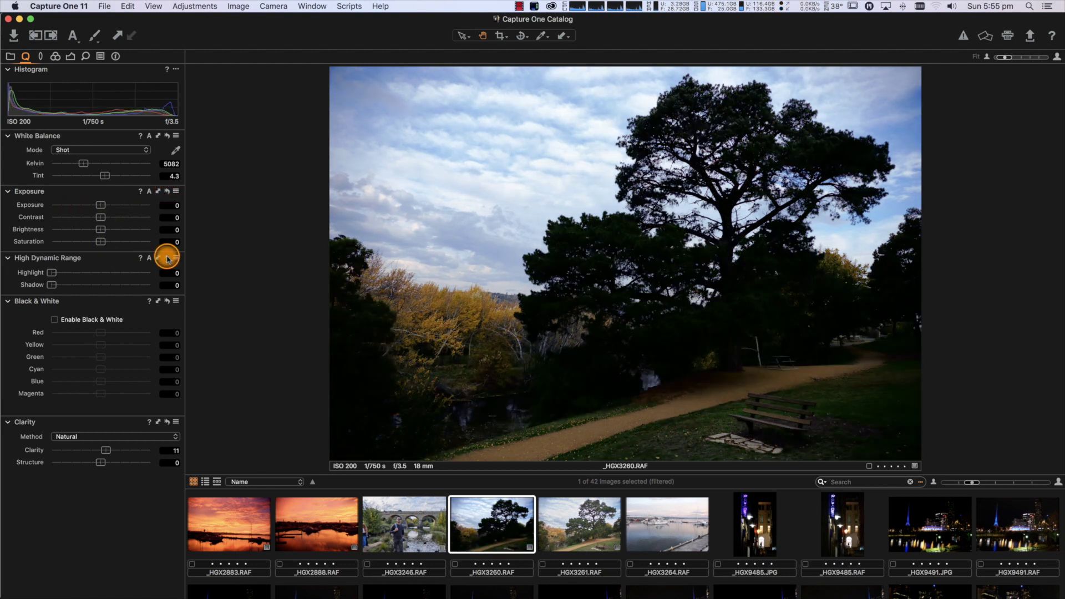
pyautogui.click(167, 421)
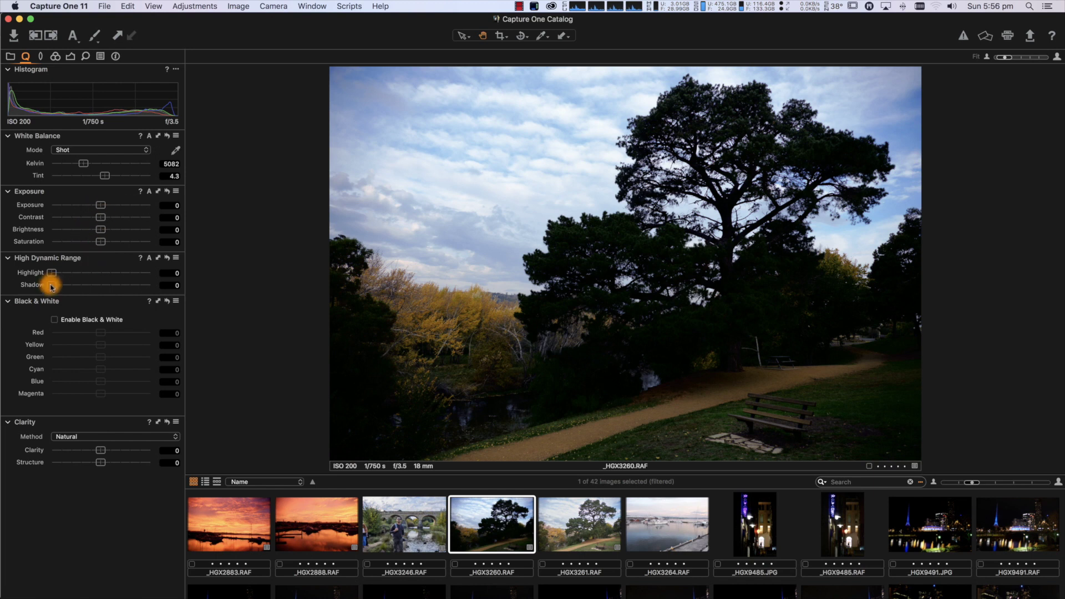
pyautogui.moveTo(51, 286); pyautogui.dragTo(110, 287)
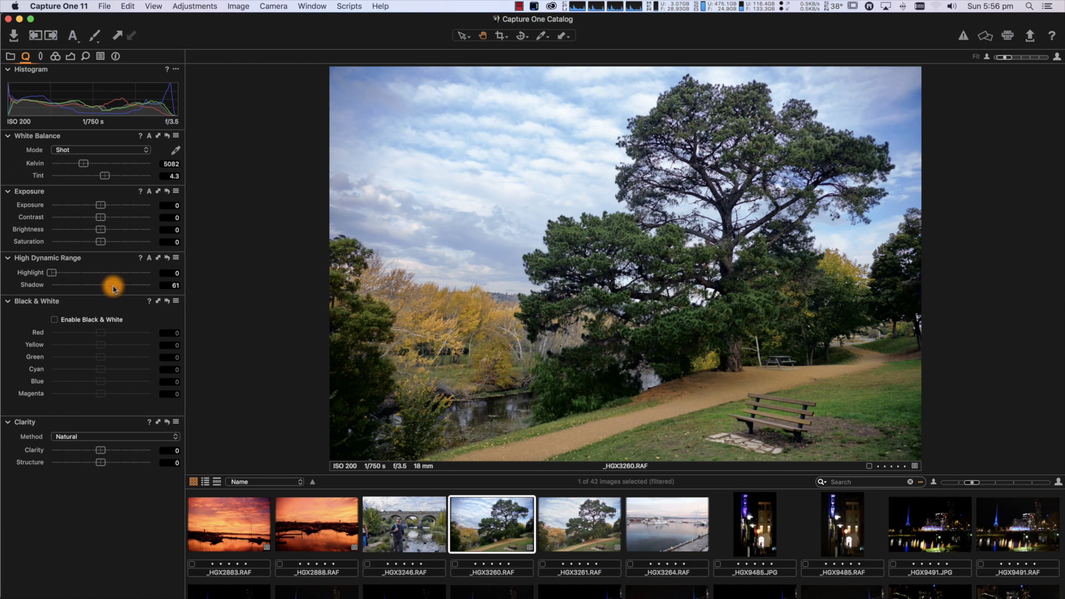
pyautogui.moveTo(110, 285); pyautogui.dragTo(51, 285)
# On _HGX3261, set shadow recovery to 0 and highlight recovery to 100.
pyautogui.click(580, 527)
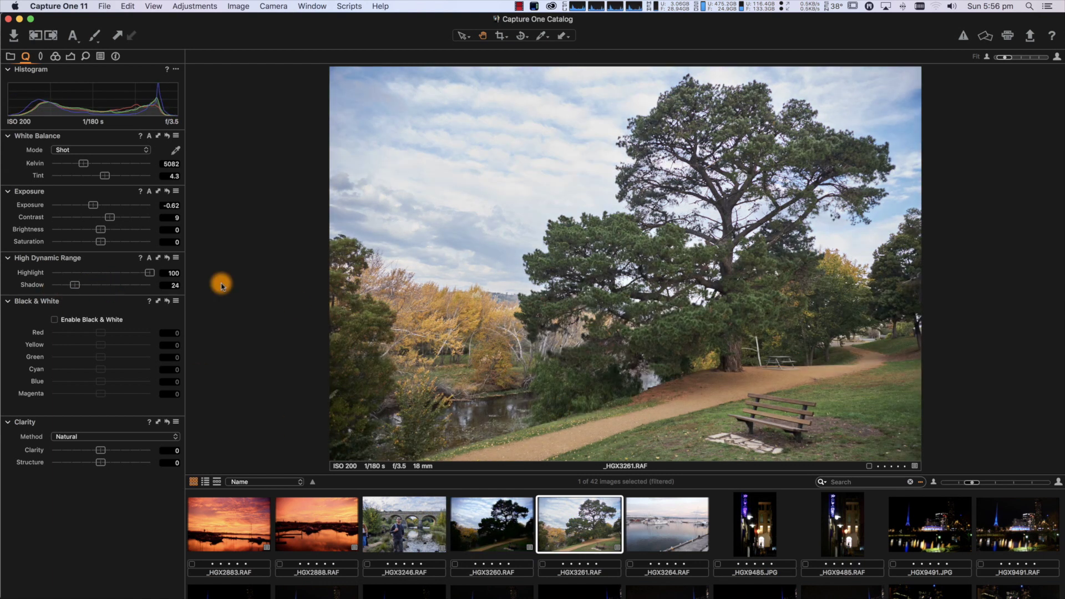
pyautogui.moveTo(74, 286); pyautogui.dragTo(42, 285)
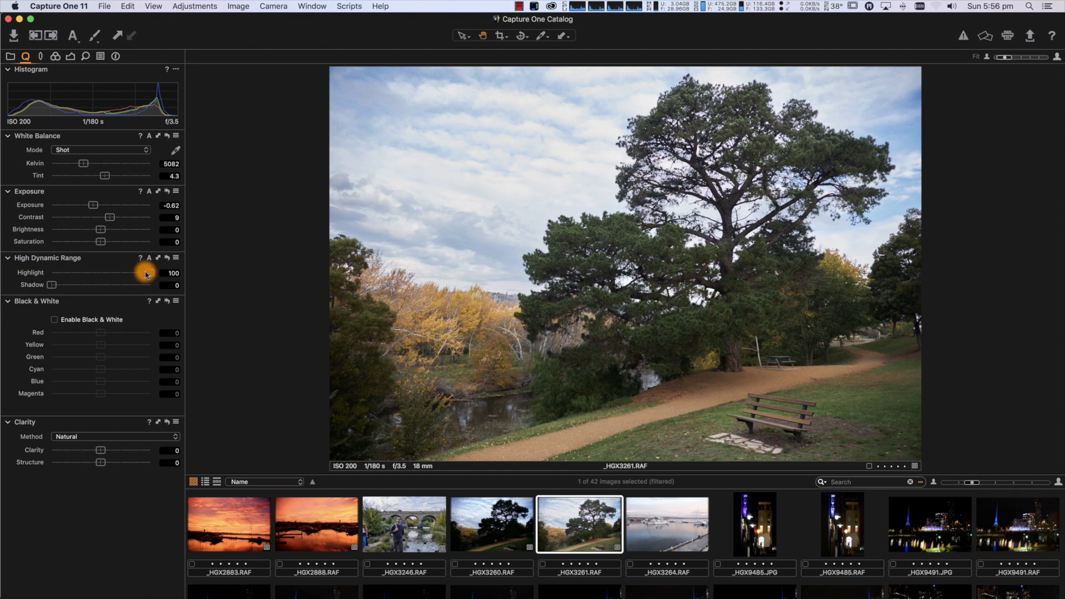
pyautogui.moveTo(149, 275)
pyautogui.mouseDown()
pyautogui.moveTo(98, 274)
pyautogui.moveTo(158, 275)
pyautogui.moveTo(51, 273)
pyautogui.mouseUp()
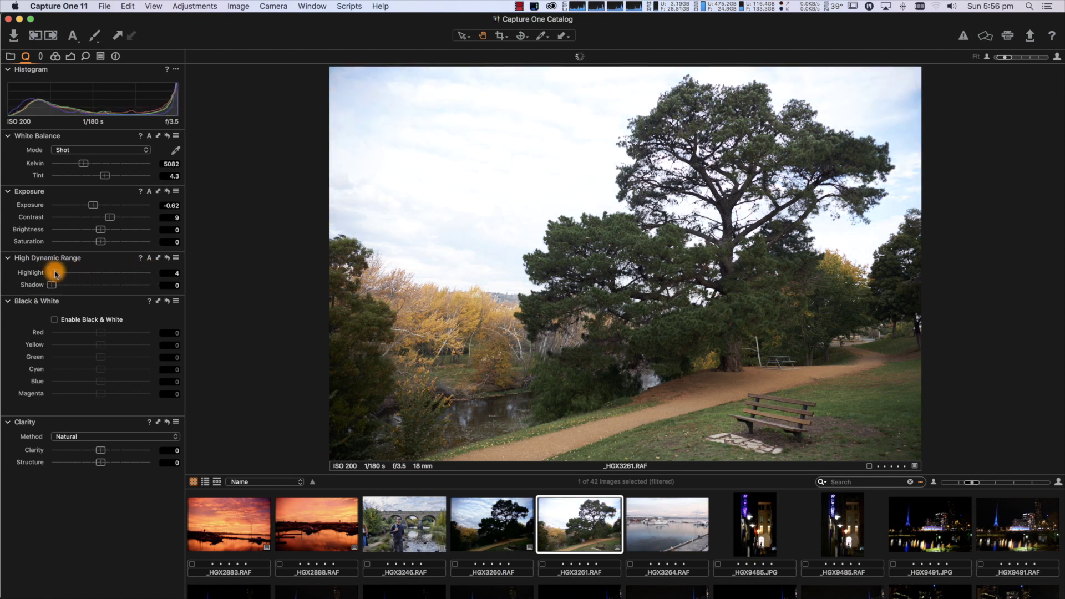
pyautogui.moveTo(52, 273); pyautogui.dragTo(152, 276)
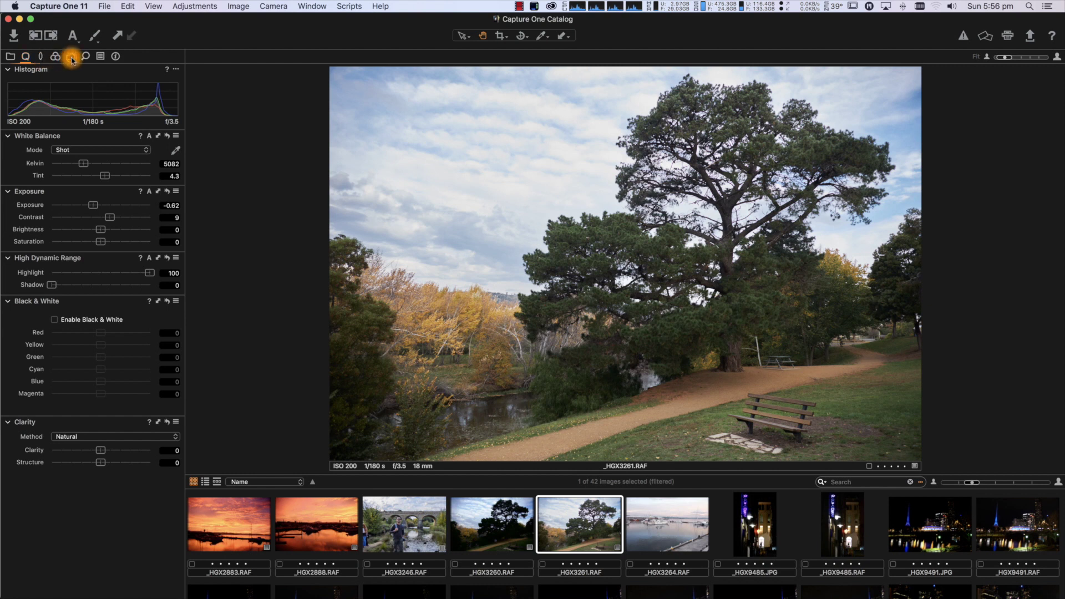
pyautogui.click(71, 57)
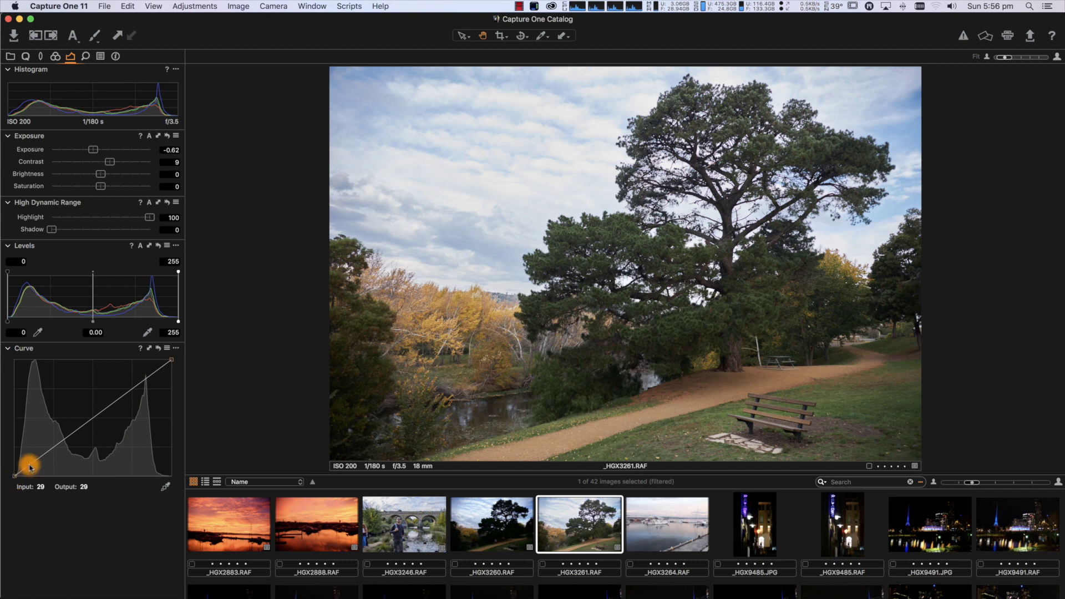
# Try a shadow point on the tree photo's curve, then undo and remove it.
pyautogui.moveTo(29, 468)
pyautogui.mouseDown()
pyautogui.moveTo(34, 460)
pyautogui.moveTo(25, 476)
pyautogui.mouseUp()
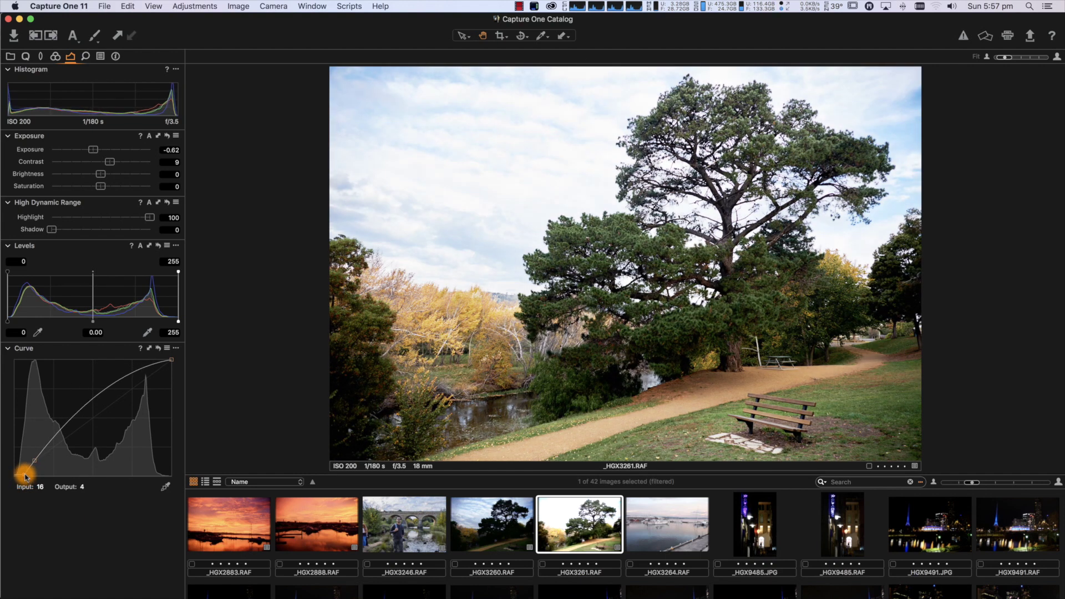
pyautogui.moveTo(25, 477); pyautogui.dragTo(35, 461)
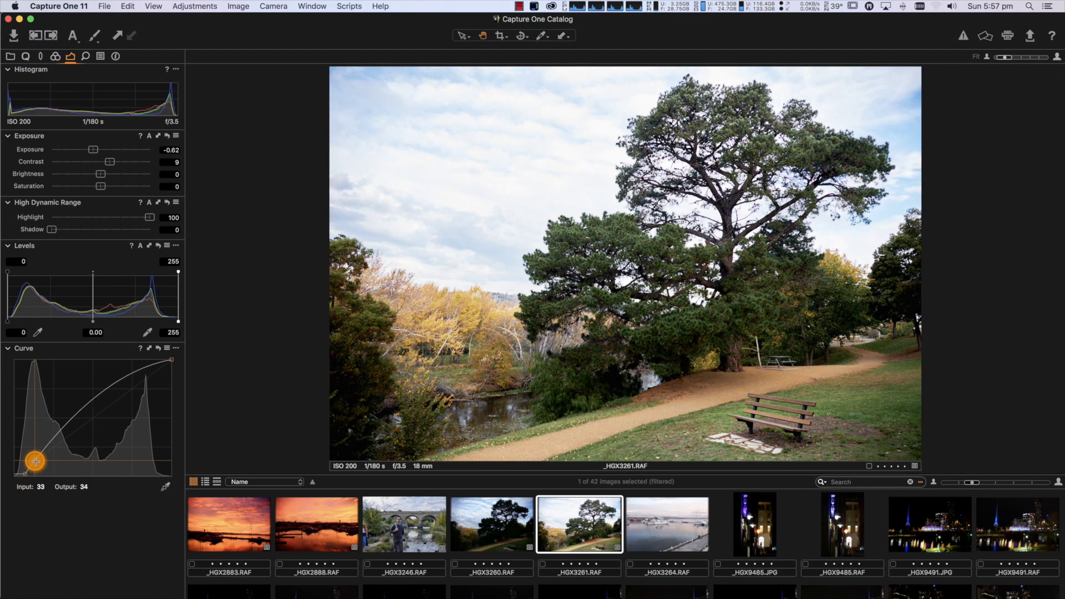
pyautogui.press('BackSpace')
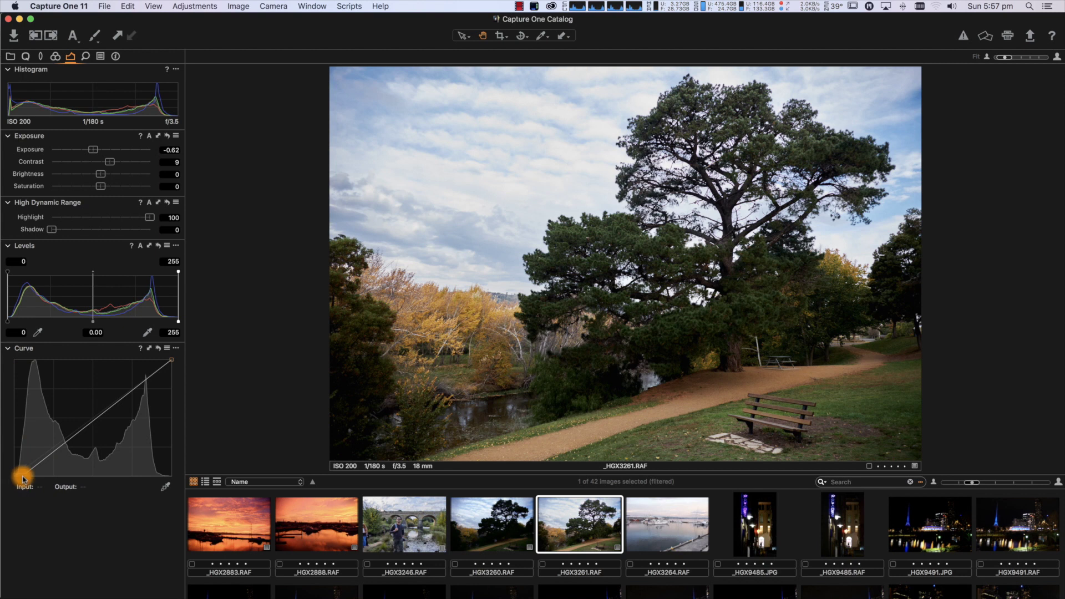
pyautogui.click(24, 475)
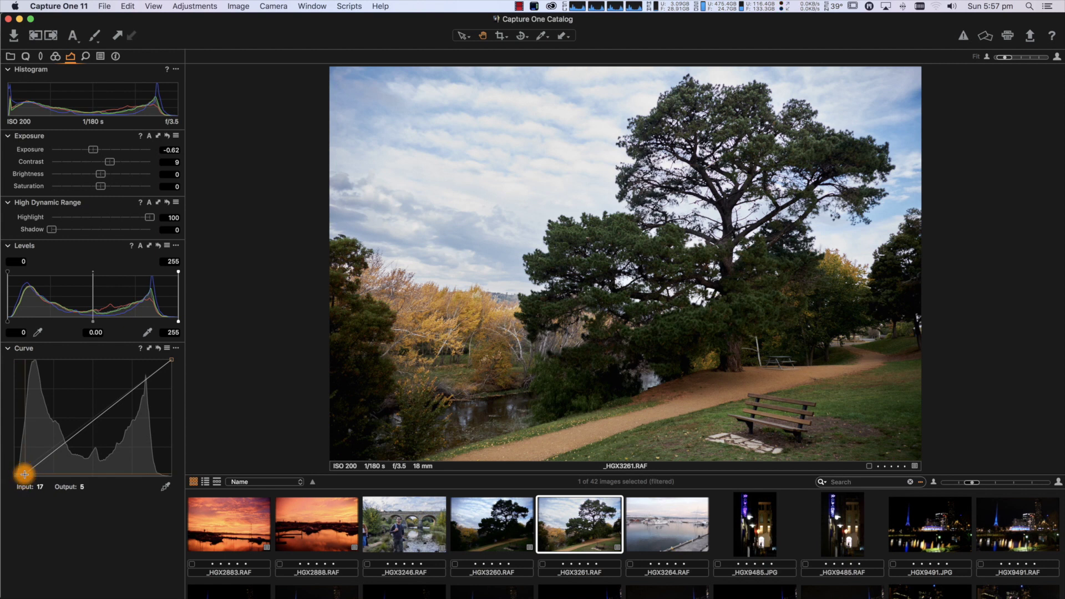
pyautogui.moveTo(23, 474); pyautogui.dragTo(15, 476)
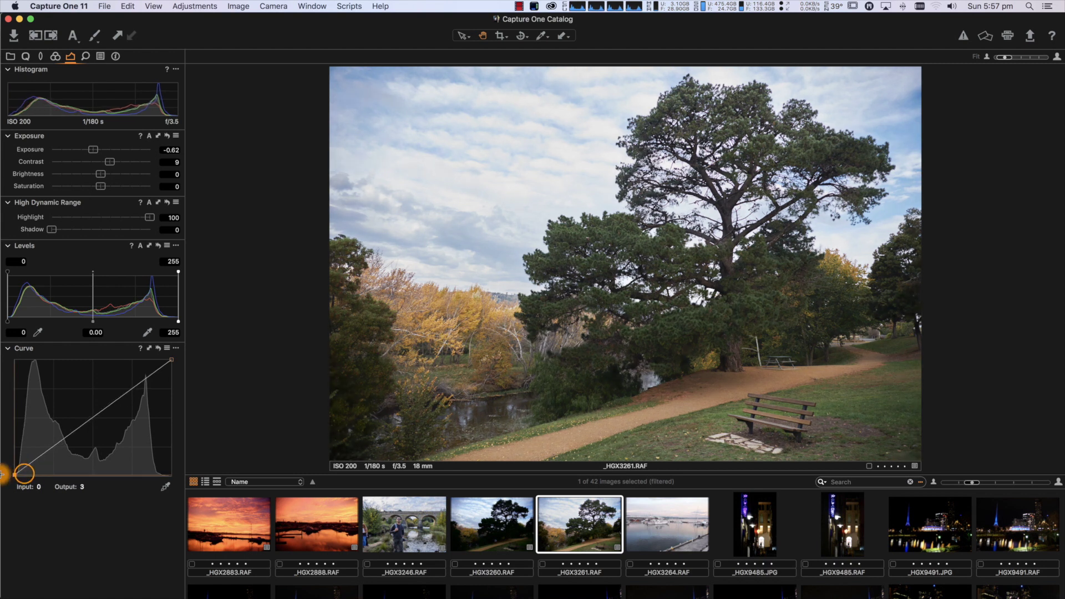
# Bring back the basic adjustments and select bridge portrait _HGX3246.RAF.
pyautogui.click(30, 56)
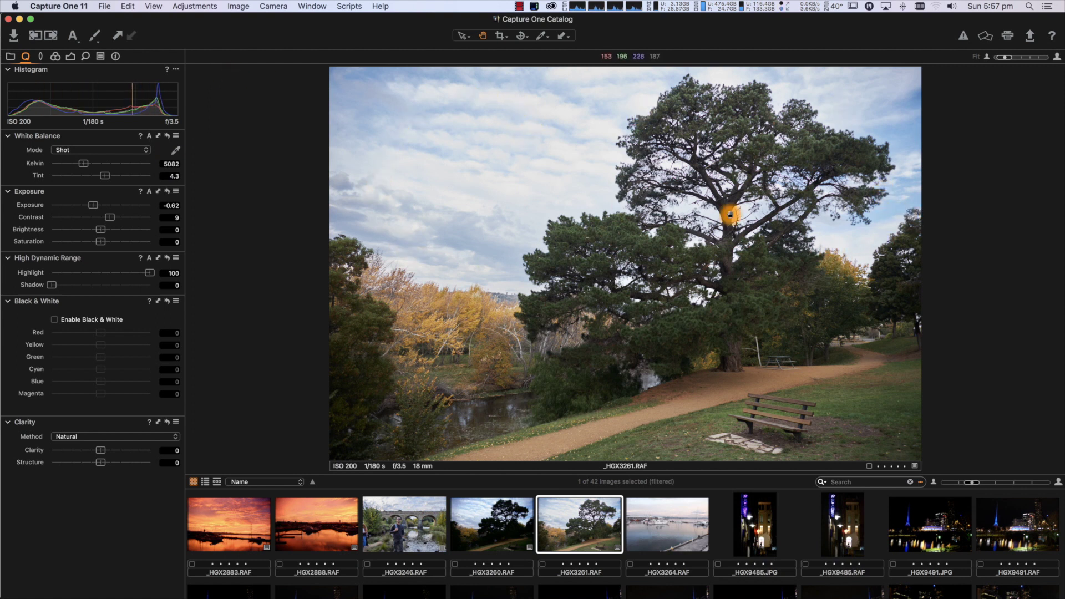
pyautogui.click(435, 519)
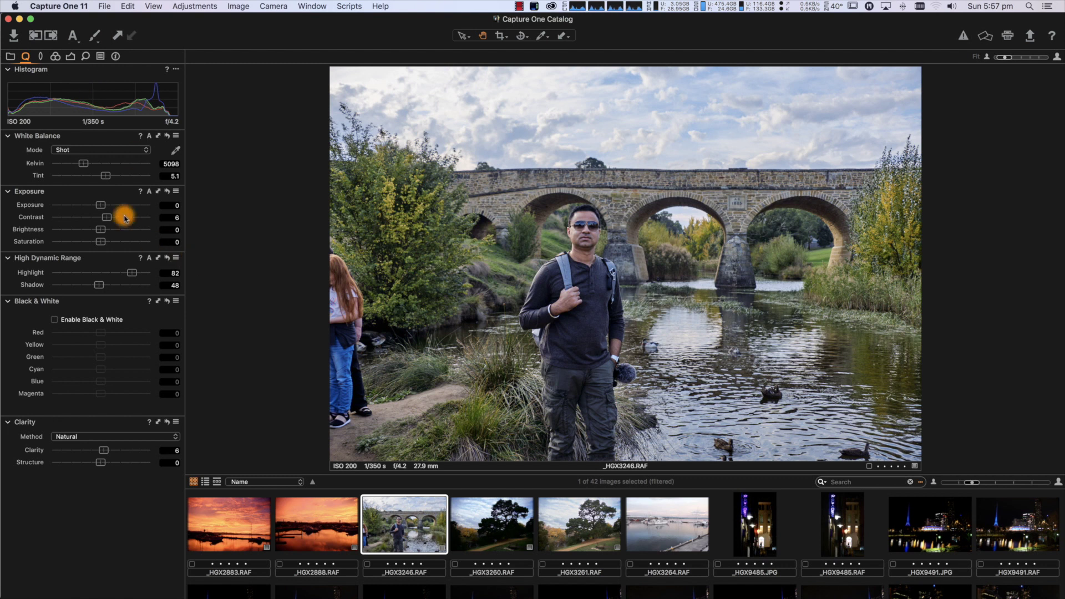
pyautogui.click(72, 57)
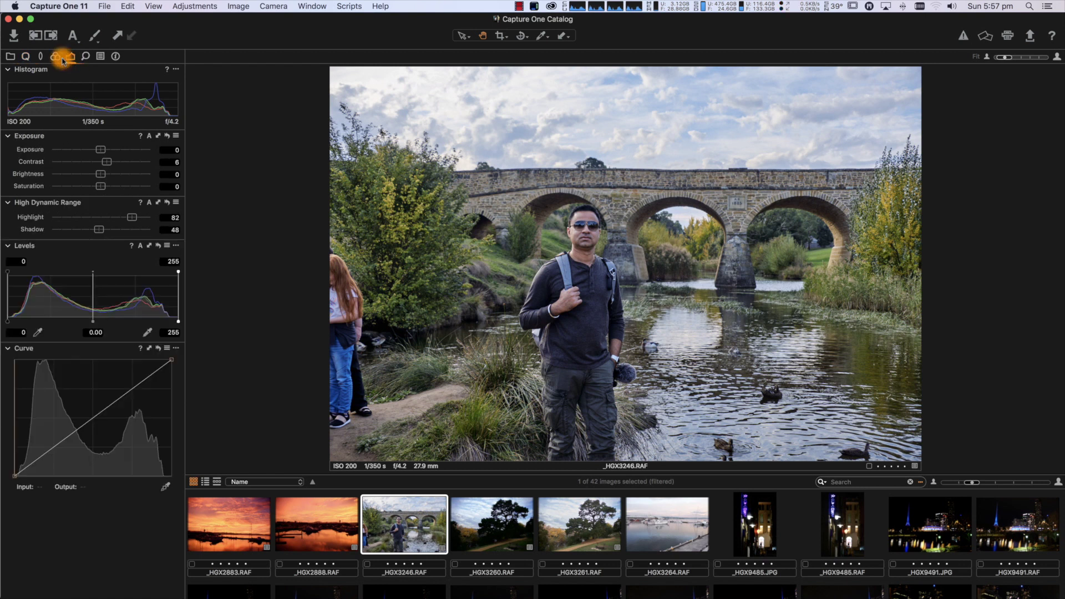
pyautogui.click(56, 58)
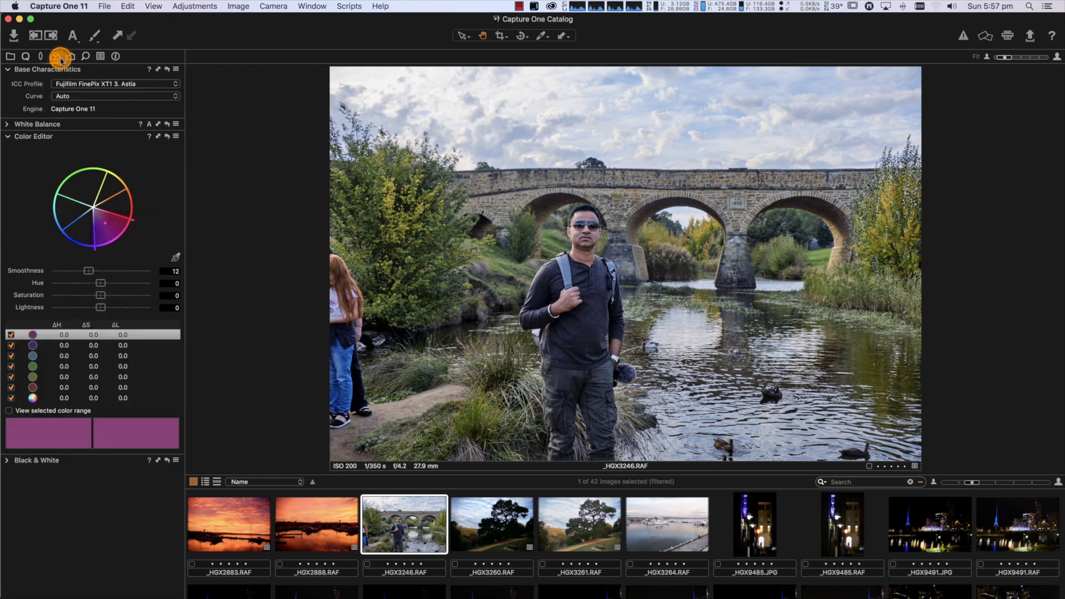
pyautogui.click(144, 86)
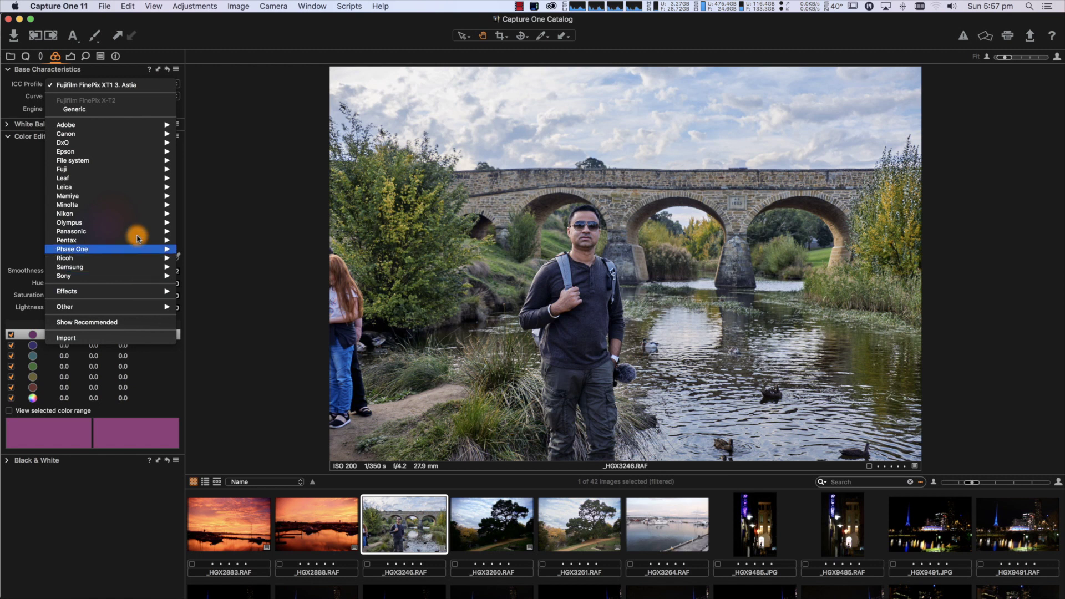
pyautogui.moveTo(107, 169)
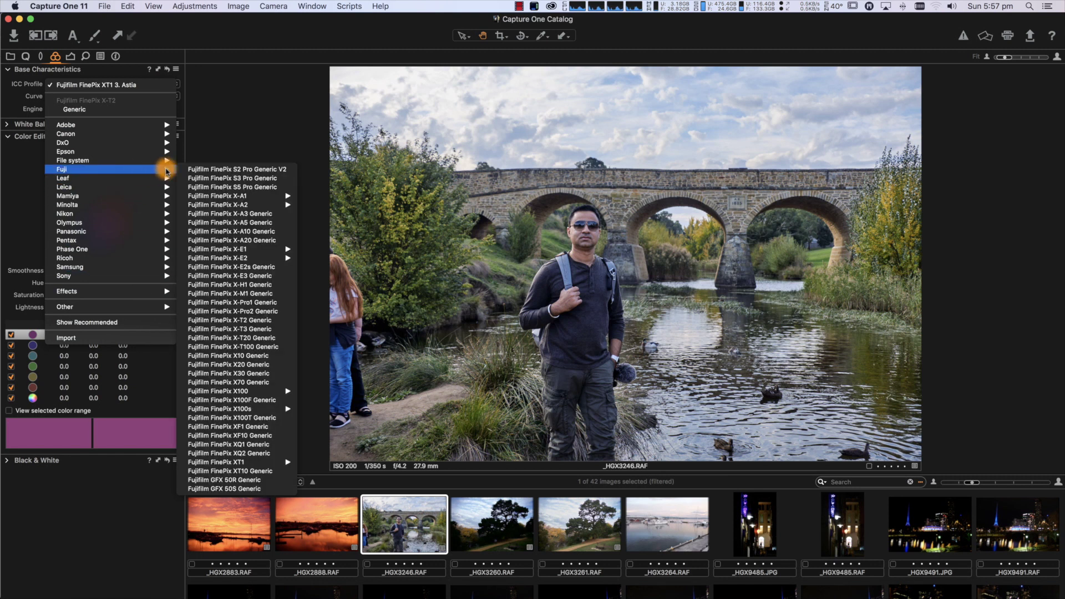
pyautogui.moveTo(225, 463)
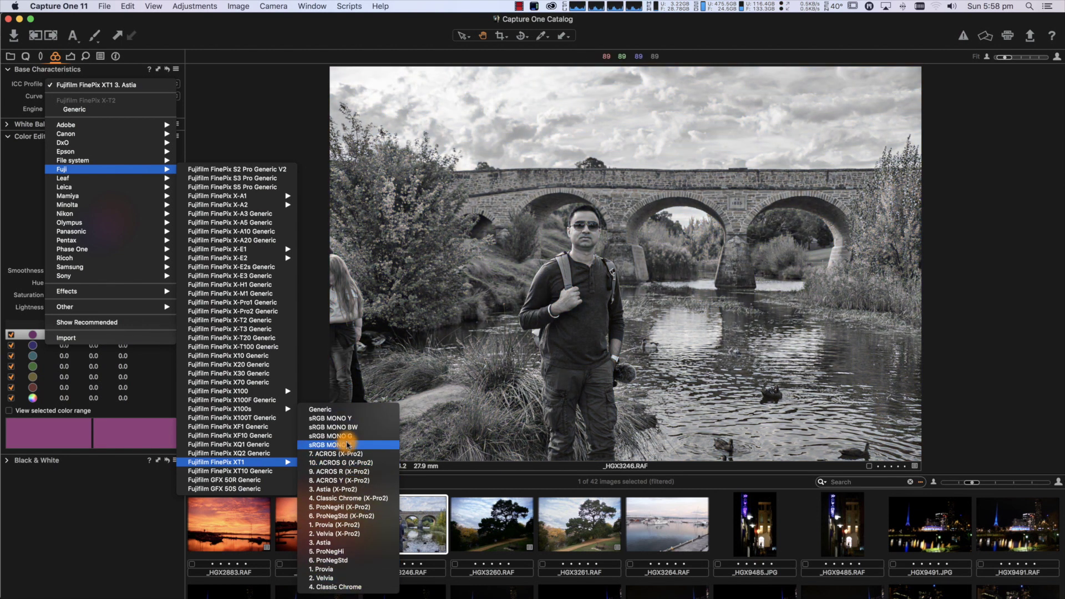
pyautogui.click(58, 54)
pyautogui.click(26, 55)
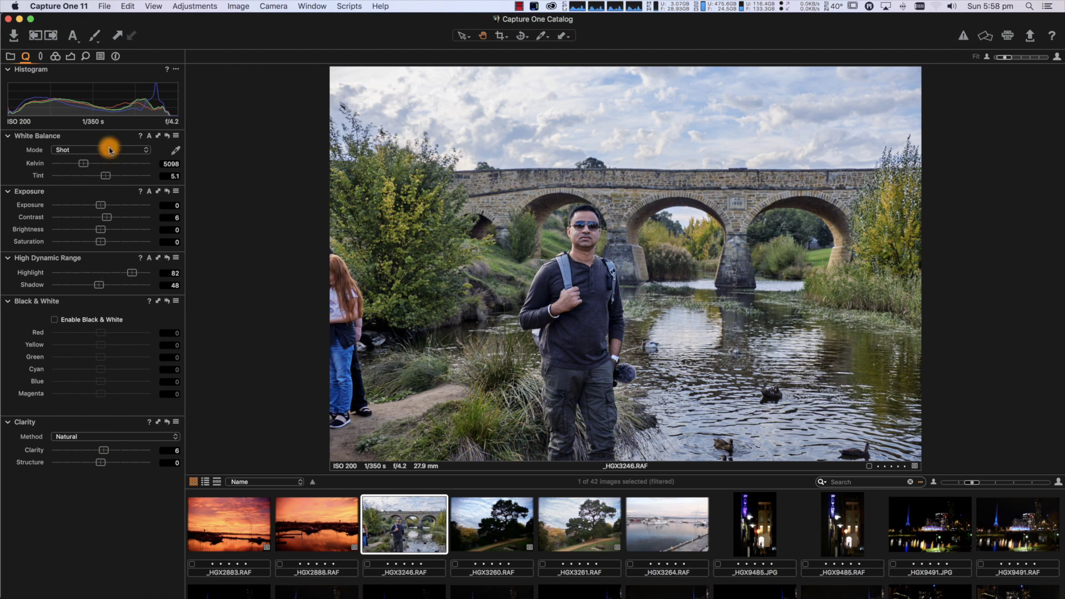
pyautogui.click(69, 57)
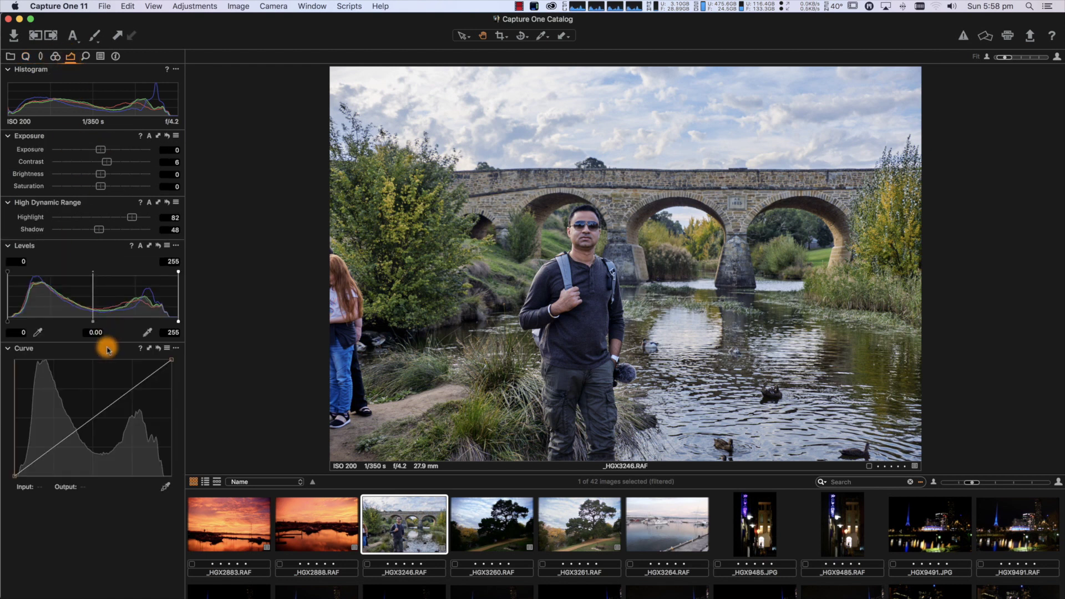
pyautogui.moveTo(8, 319); pyautogui.dragTo(3, 320)
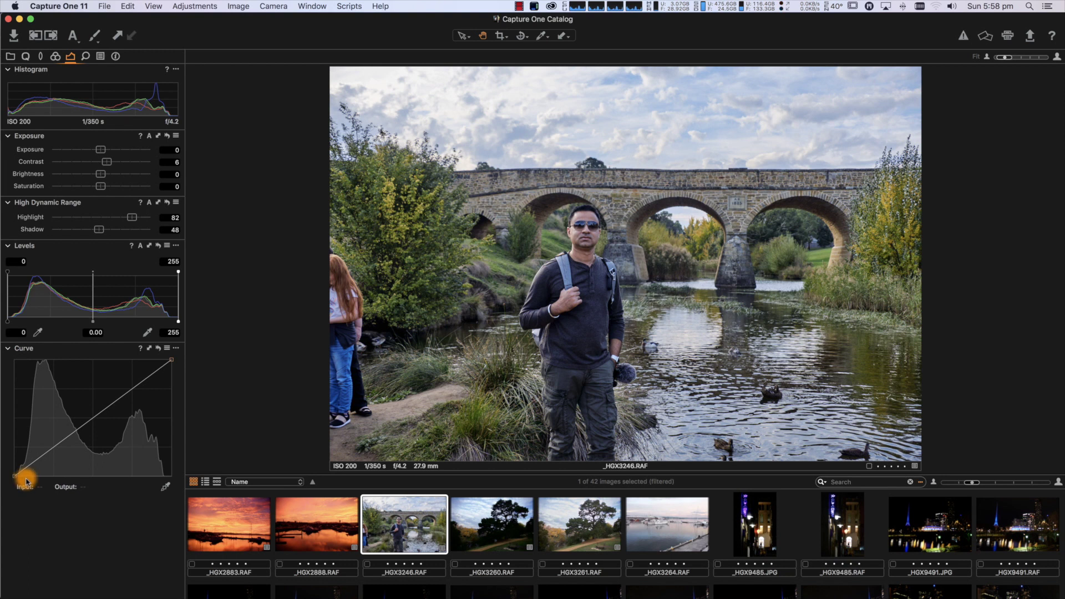
pyautogui.click(25, 57)
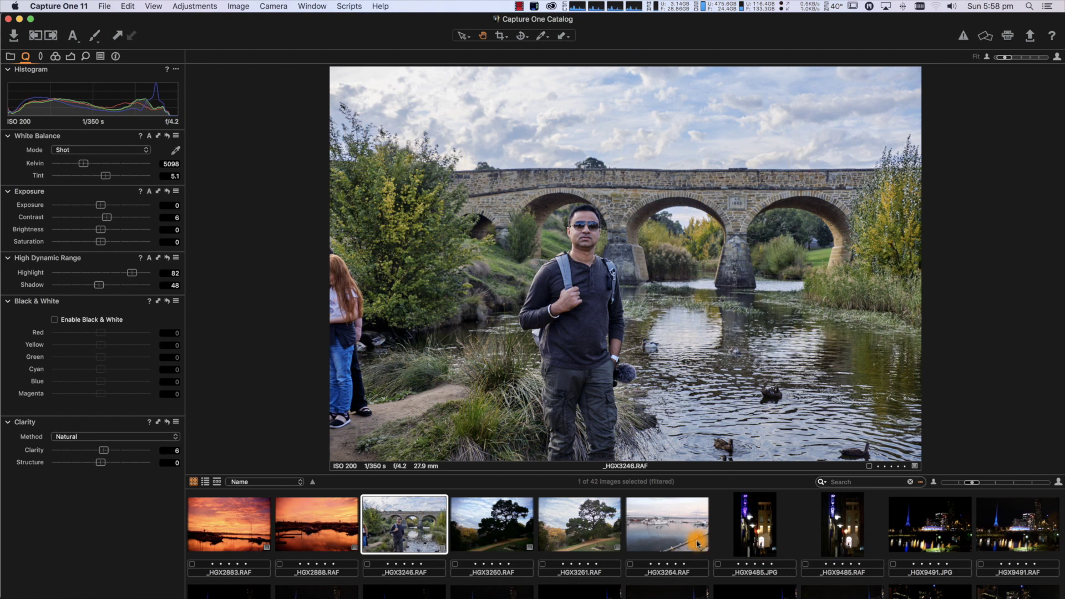
# Darken _HGX3264.RAF's exposure to -0.95, then view and close the About dialog.
pyautogui.click(668, 544)
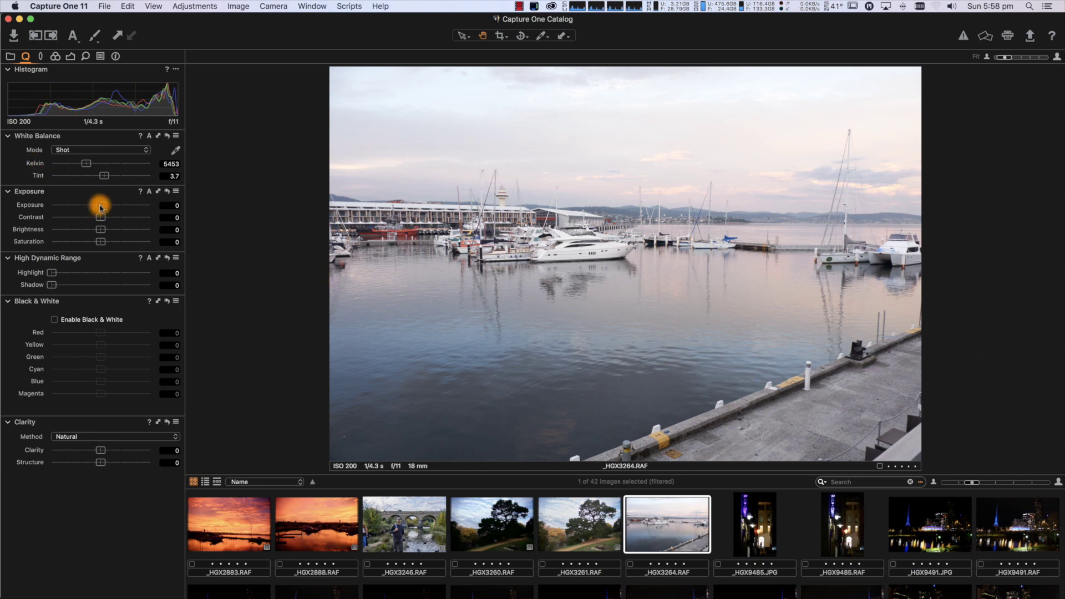
pyautogui.moveTo(101, 205); pyautogui.dragTo(89, 209)
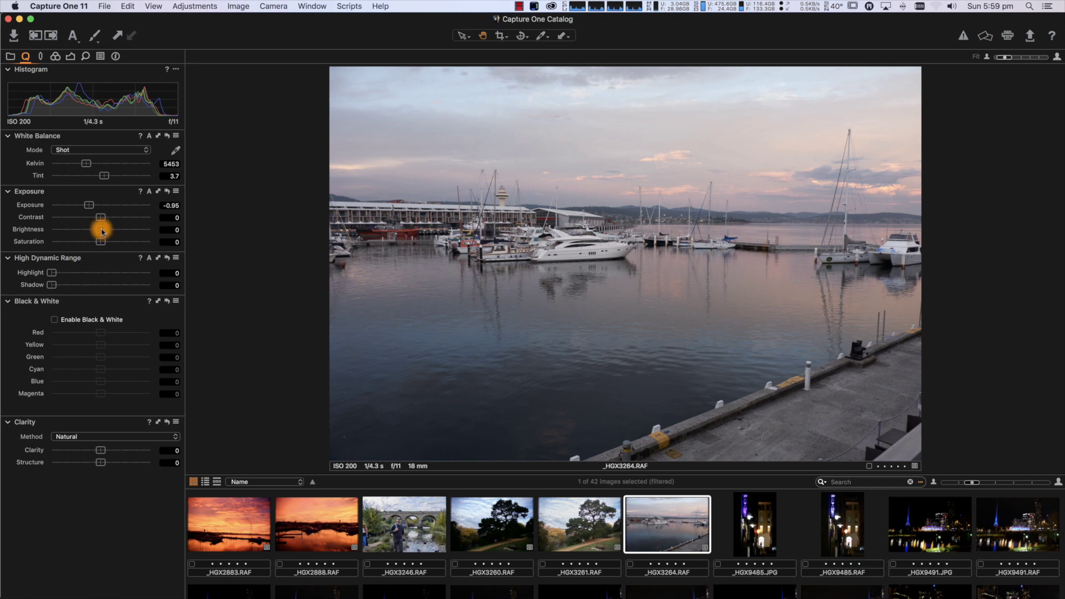
pyautogui.click(67, 9)
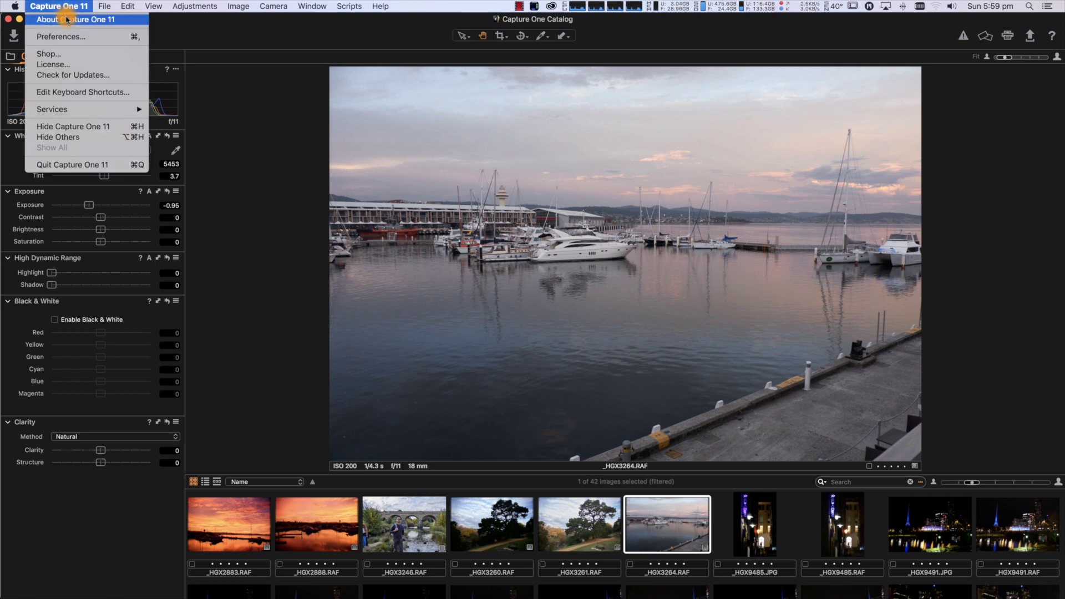
pyautogui.click(67, 19)
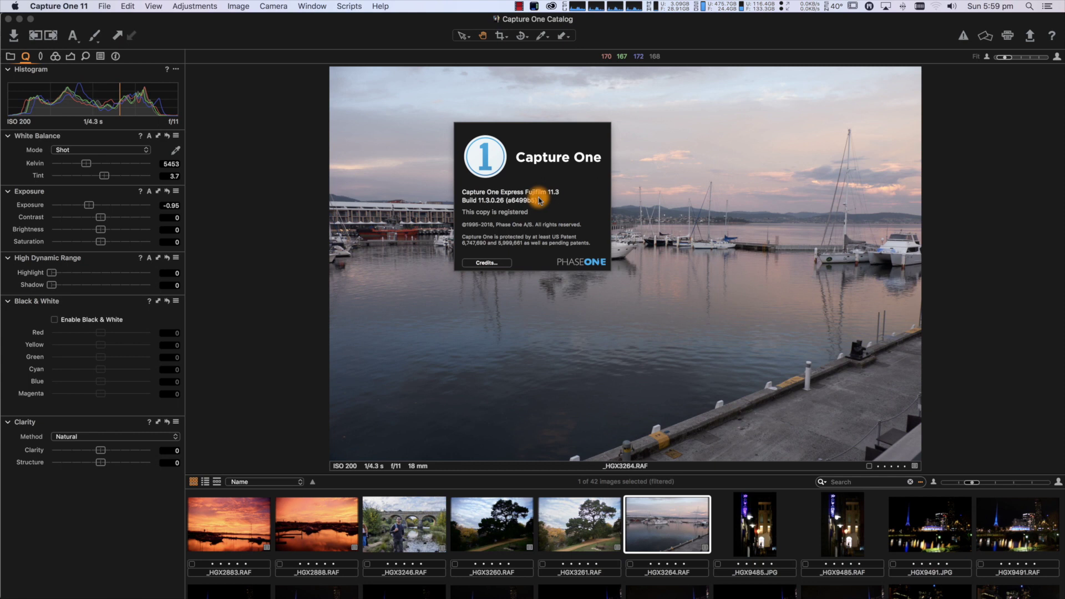
pyautogui.click(277, 241)
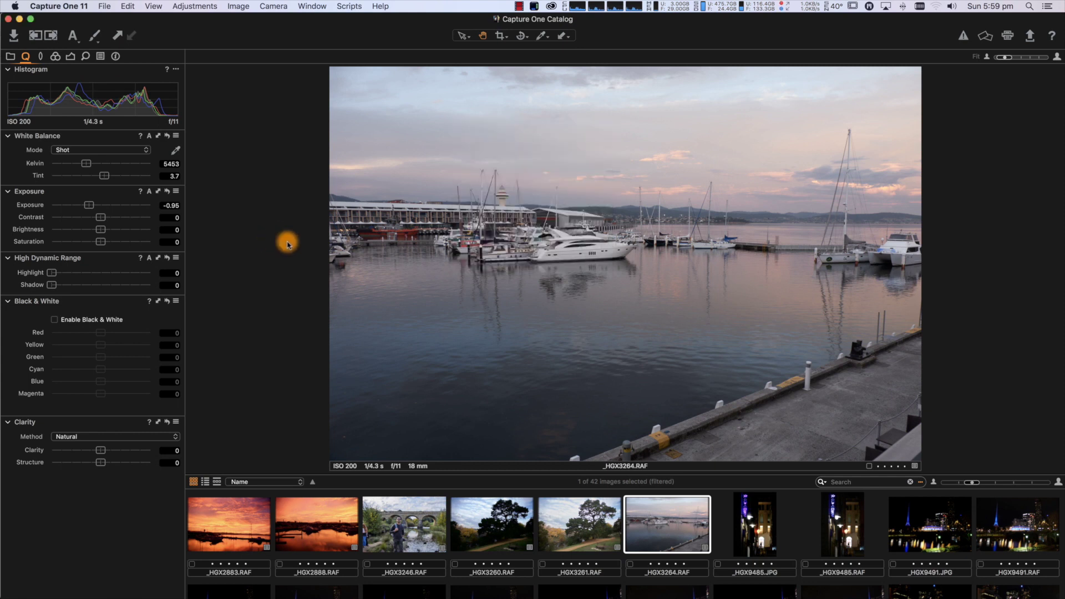
# Lift _HGX3261's shadows to 33 and compare with HDR and exposure adjustments off.
pyautogui.click(576, 526)
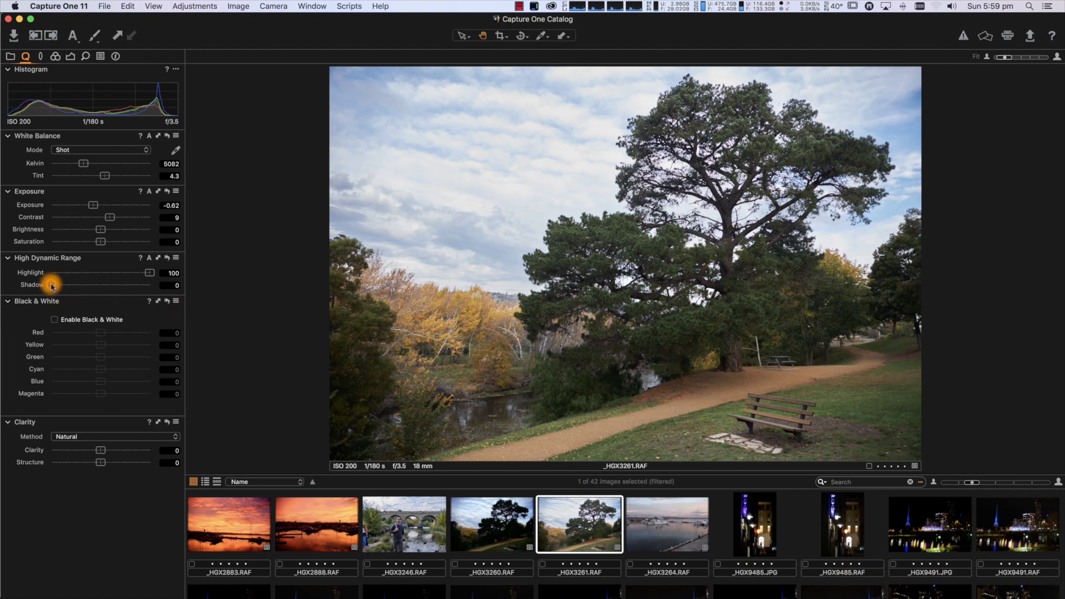
pyautogui.moveTo(51, 286); pyautogui.dragTo(84, 285)
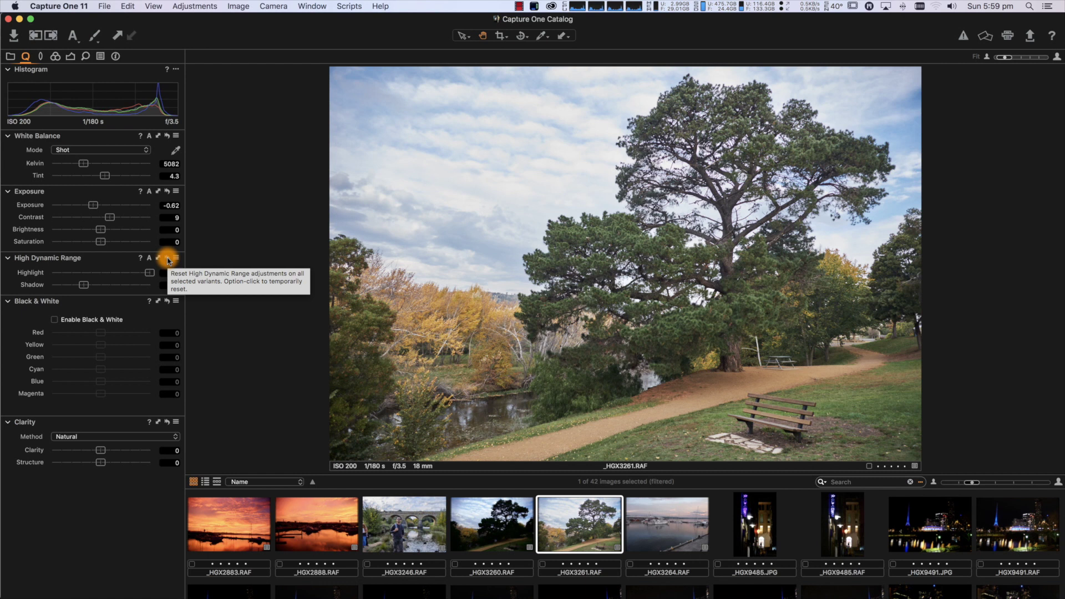
pyautogui.click(168, 260)
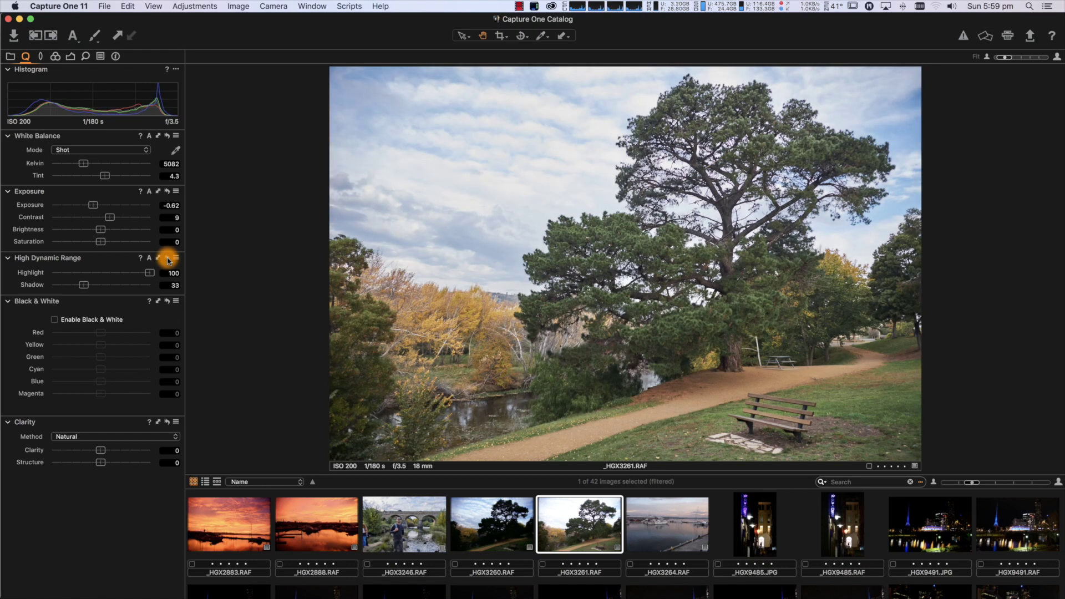
pyautogui.click(167, 193)
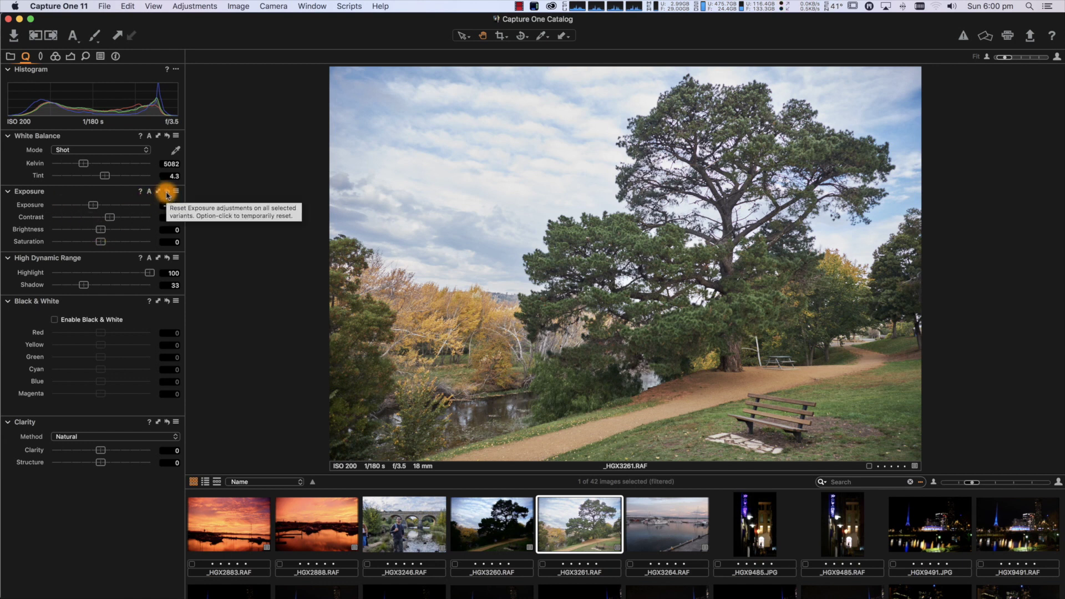
pyautogui.click(167, 194)
pyautogui.click(167, 194)
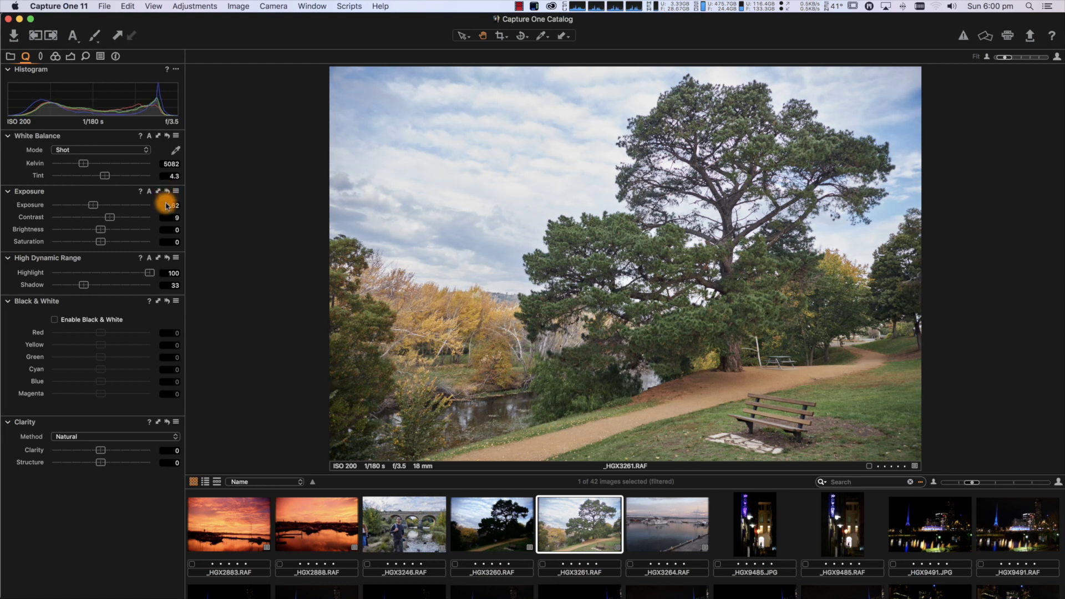